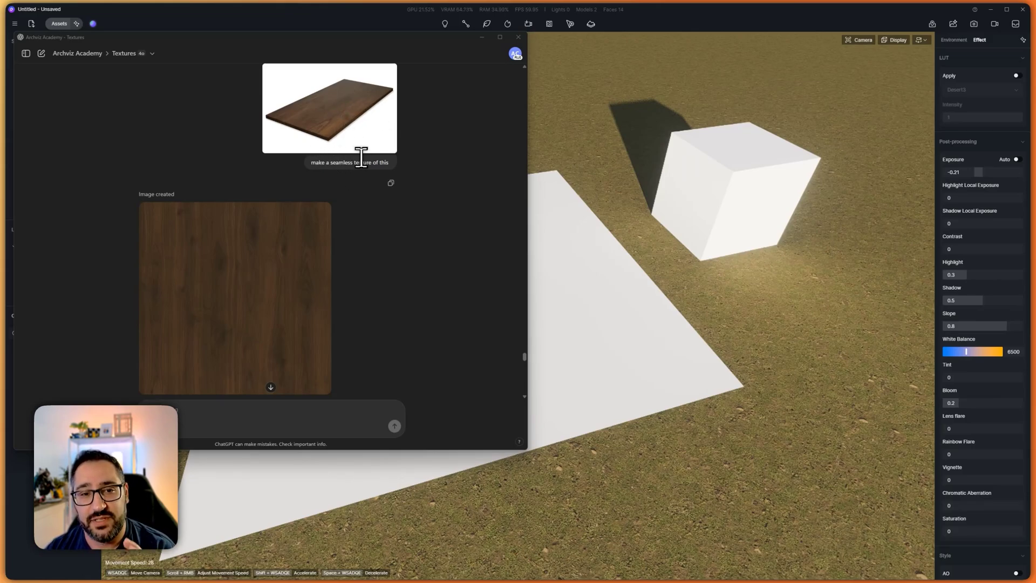
Enlarge the generated seamless wood texture to inspect it, and close the preview
click(243, 267)
click(244, 273)
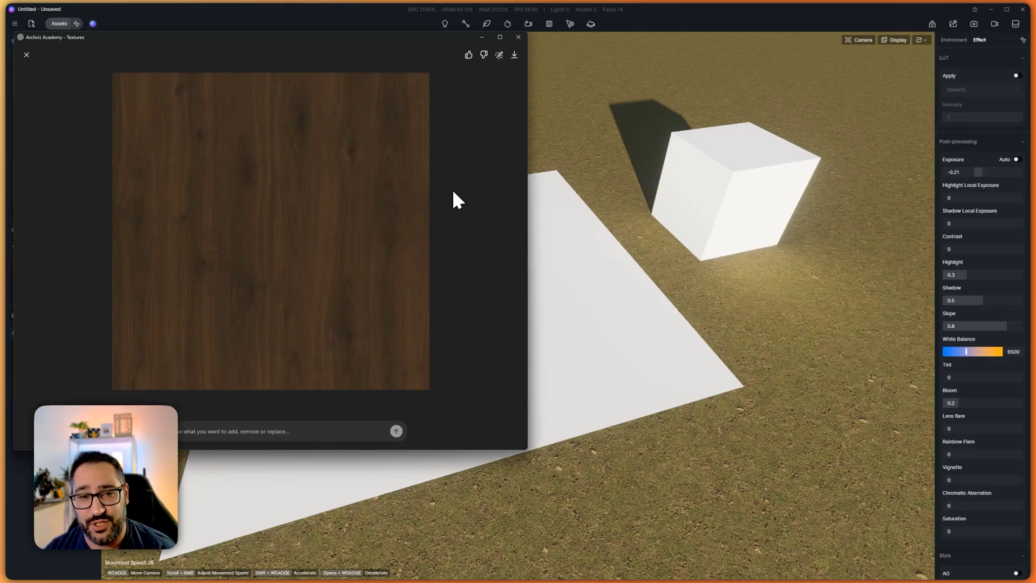
click(30, 57)
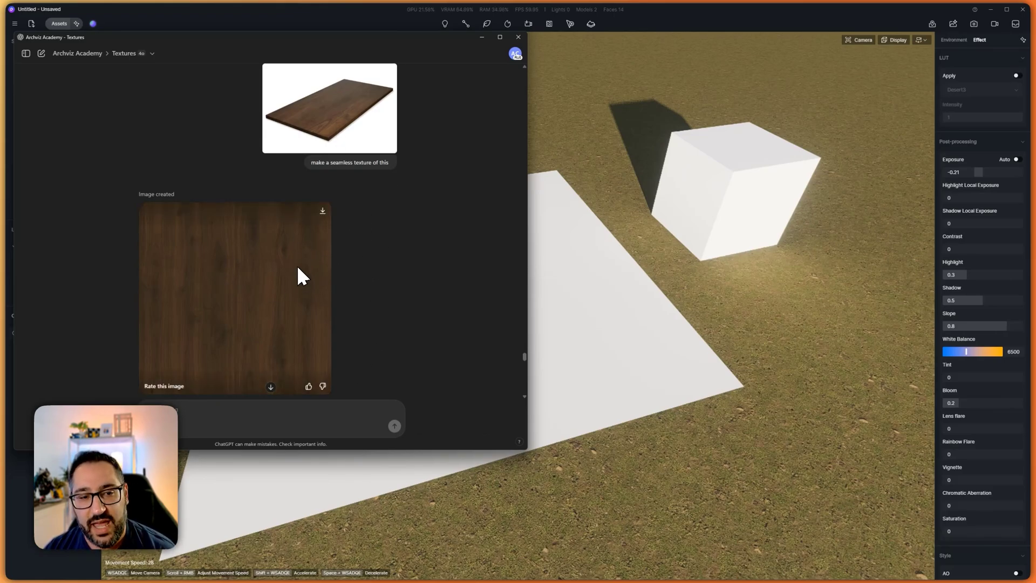
Switch to D5 Render and load ChatGPT Image Mar 27, 2025, 03_44_08 PM.png as the plane's base color map
click(621, 324)
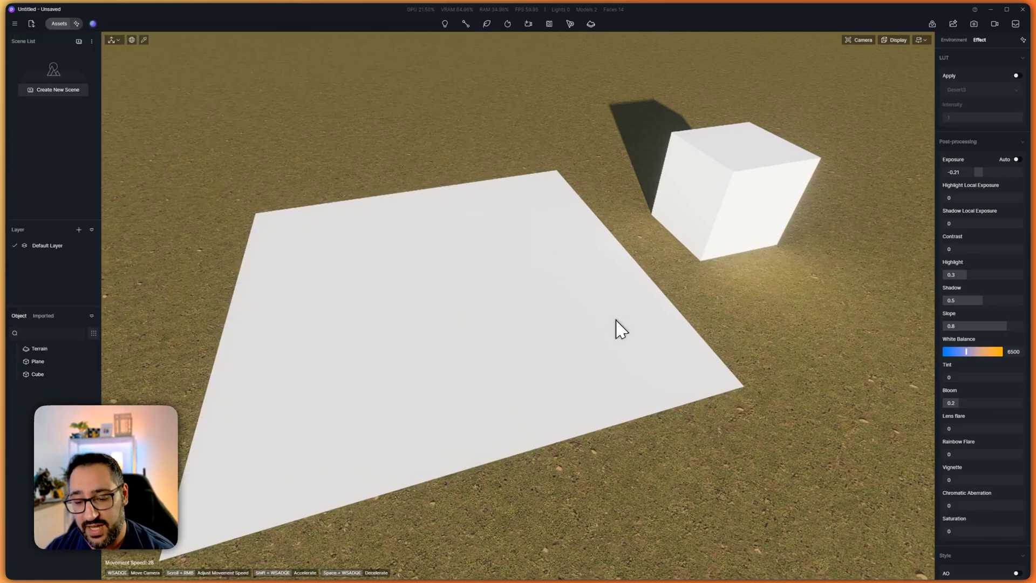
click(575, 303)
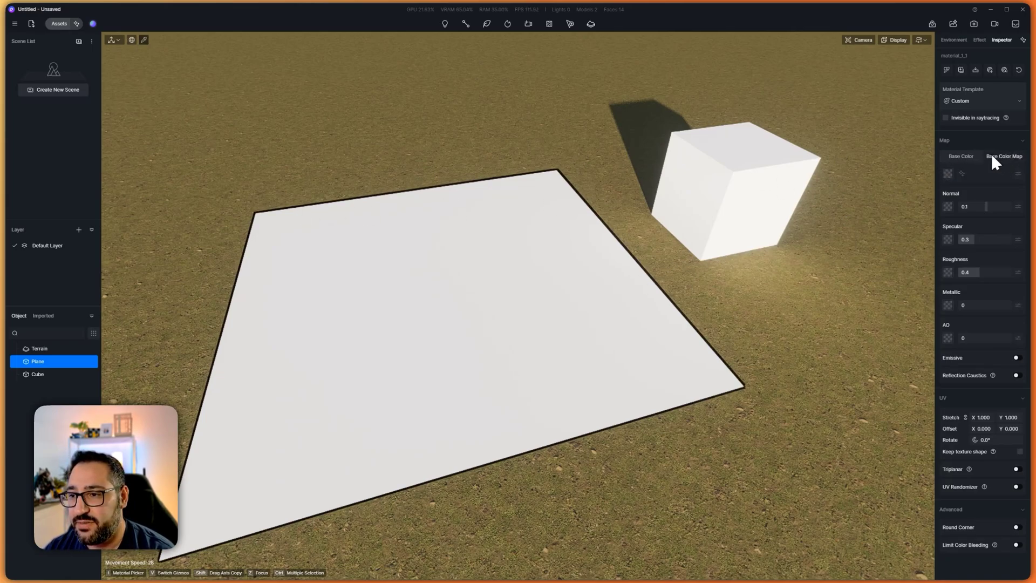
click(948, 173)
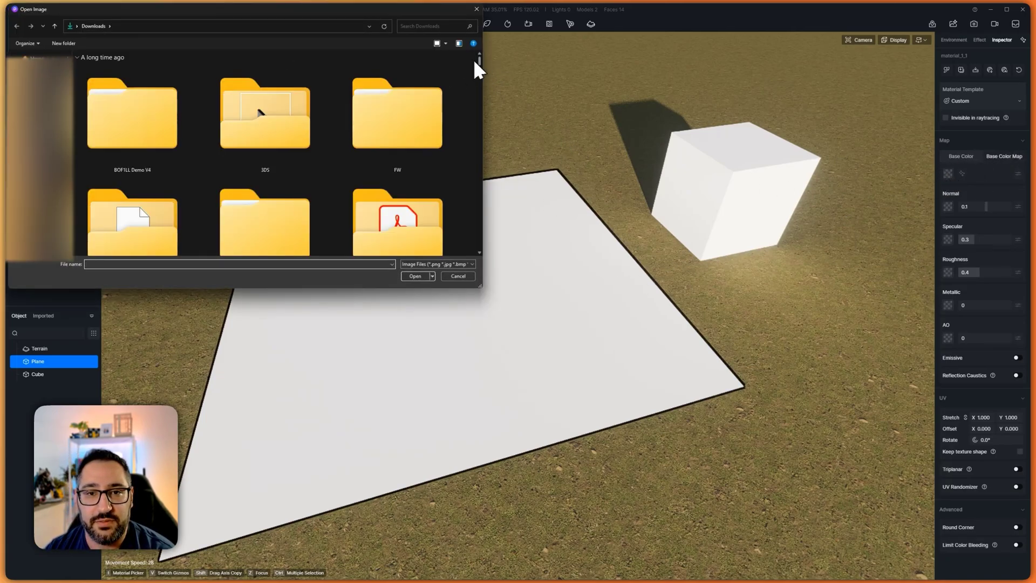
drag(478, 60, 481, 289)
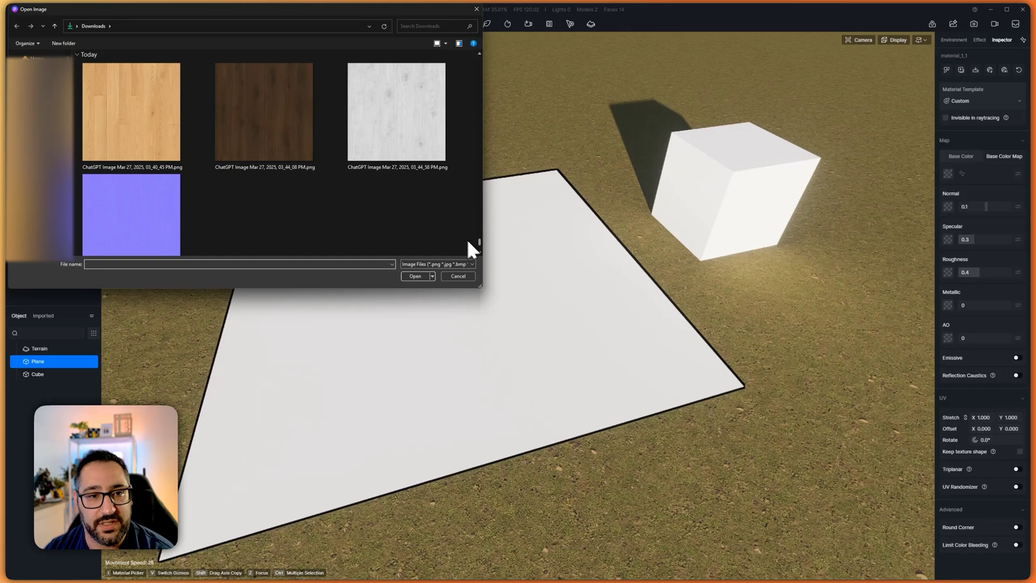
double_click(305, 152)
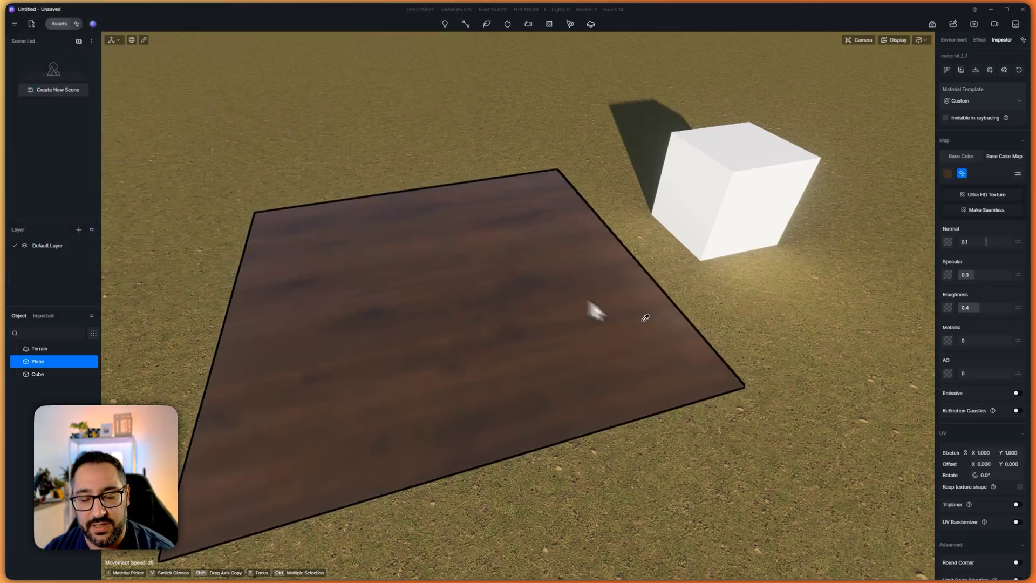
Set the plane material's UV stretch to 4.8 on X and Y and inspect the wood tiling for visible seams
right_drag(590, 319, 516, 376)
scroll(515, 377, up, 5)
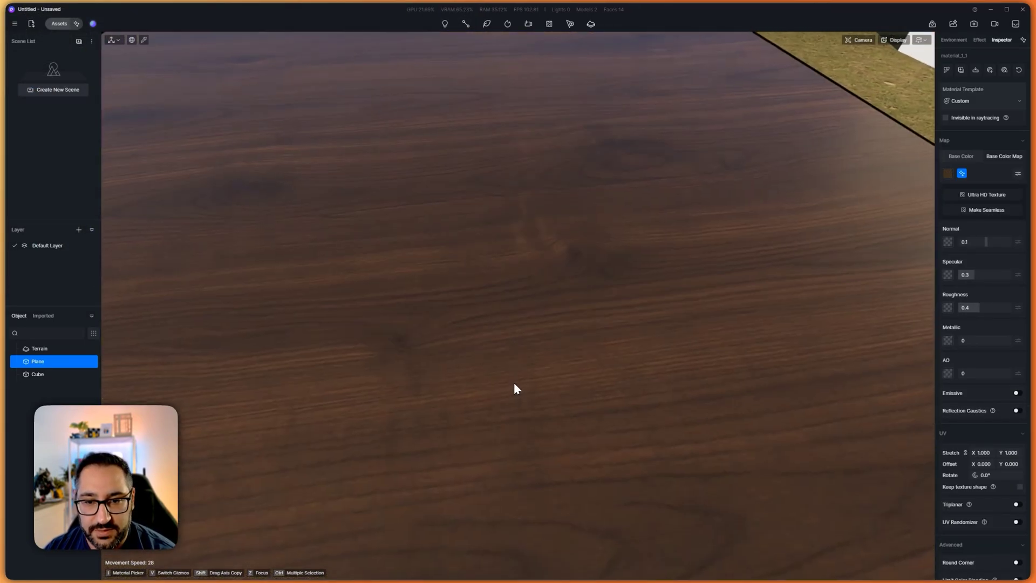
scroll(514, 386, down, 2)
scroll(514, 394, down, 5)
drag(966, 454, 979, 456)
scroll(689, 398, up, 8)
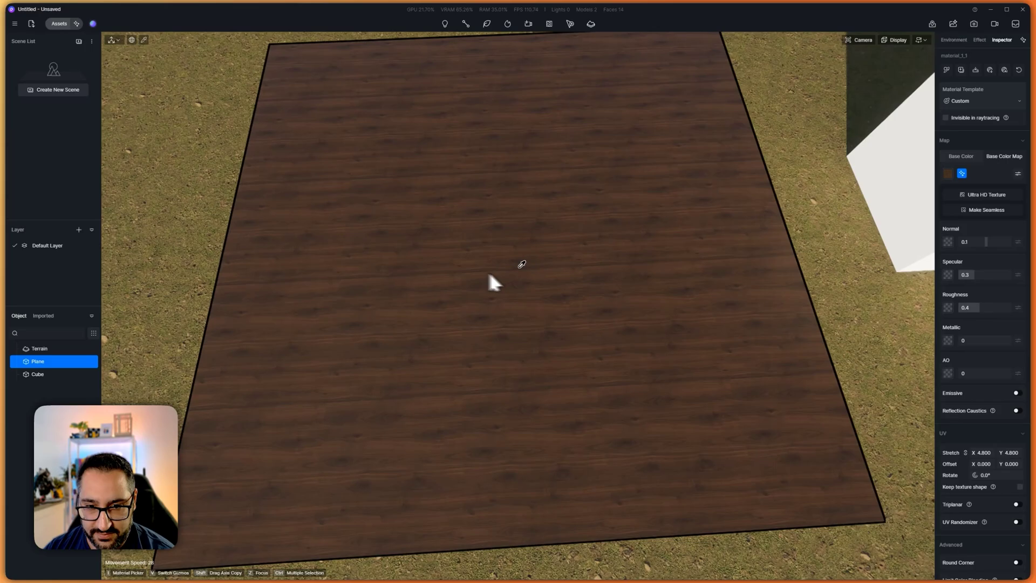
right_drag(588, 296, 571, 357)
scroll(698, 393, up, 6)
scroll(689, 400, down, 6)
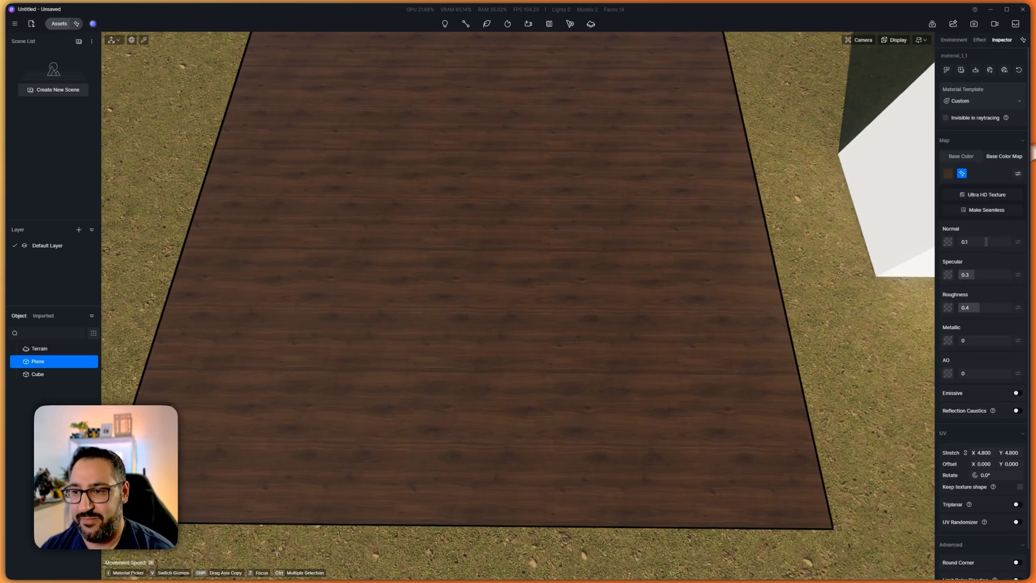
right_drag(757, 207, 763, 182)
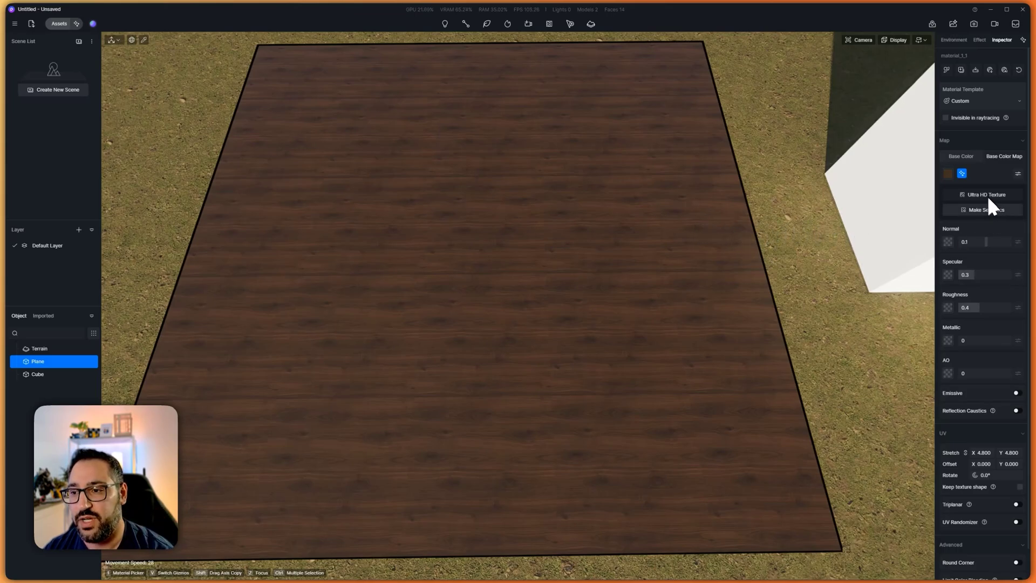
Generate a seamless version of the base color map with Make Seamless, check it on the plane, and accept it
click(987, 210)
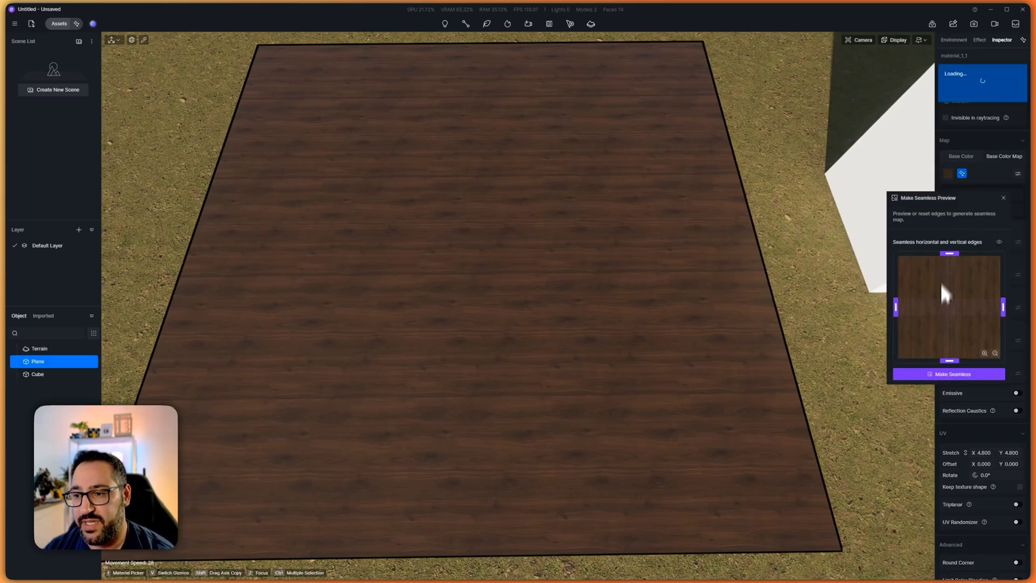
click(948, 374)
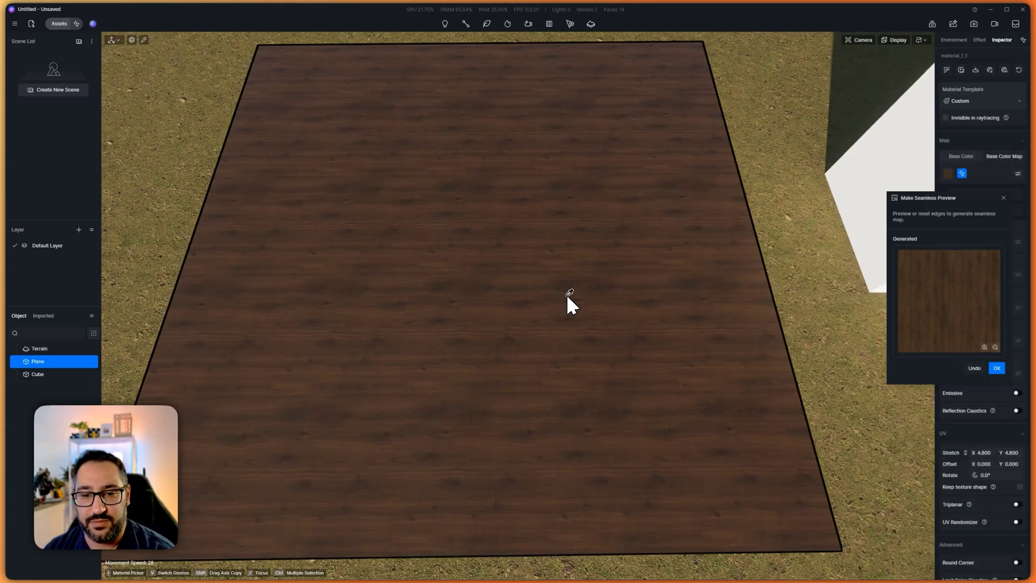
scroll(567, 299, up, 5)
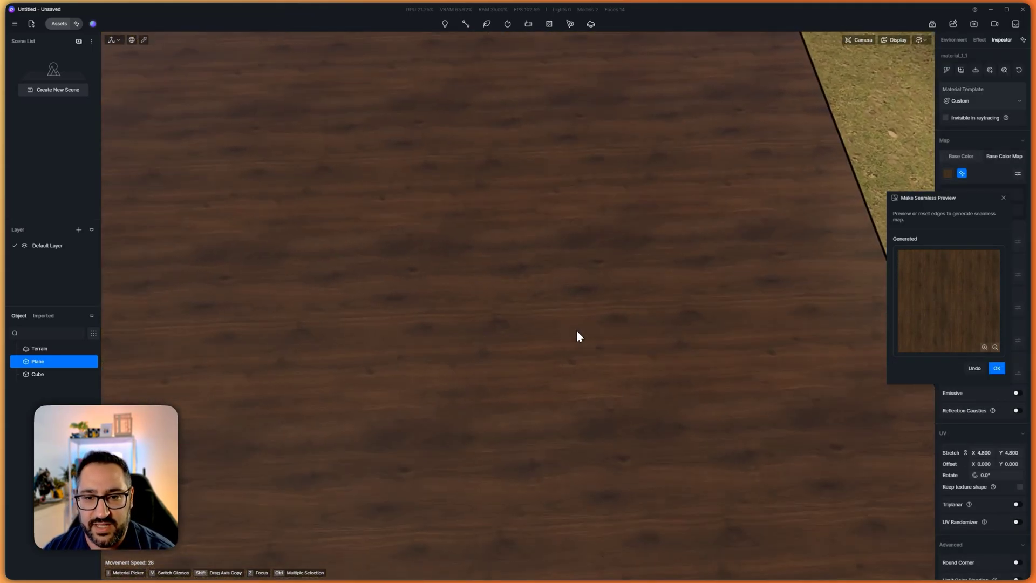
scroll(578, 338, down, 4)
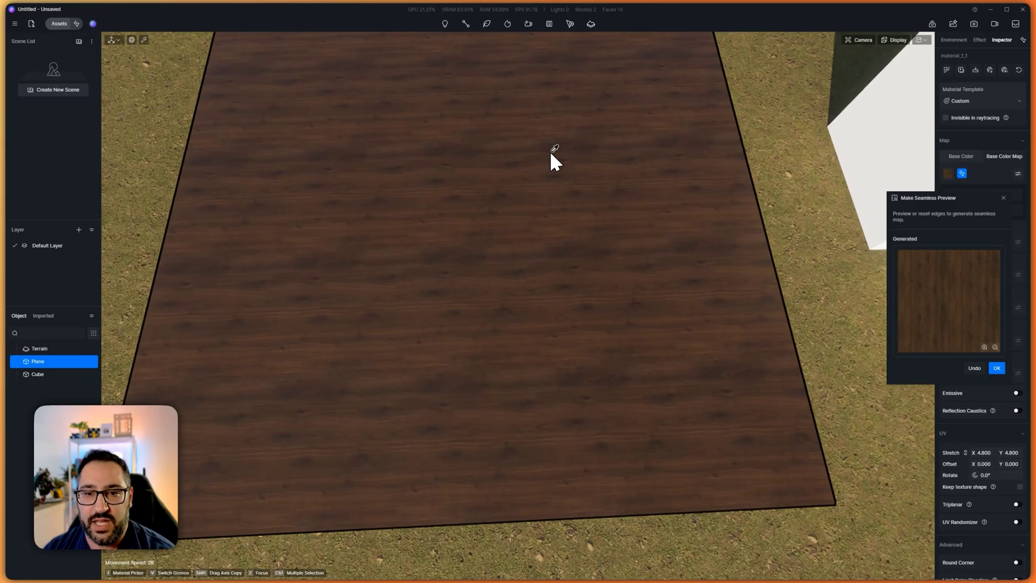
right_drag(531, 184, 777, 129)
scroll(760, 210, up, 4)
scroll(603, 246, down, 5)
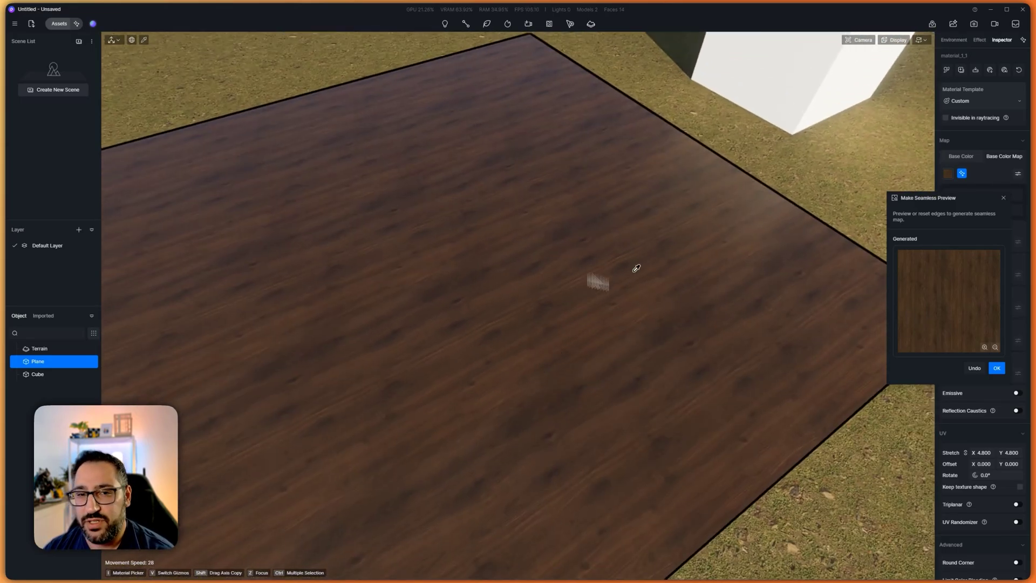
click(997, 368)
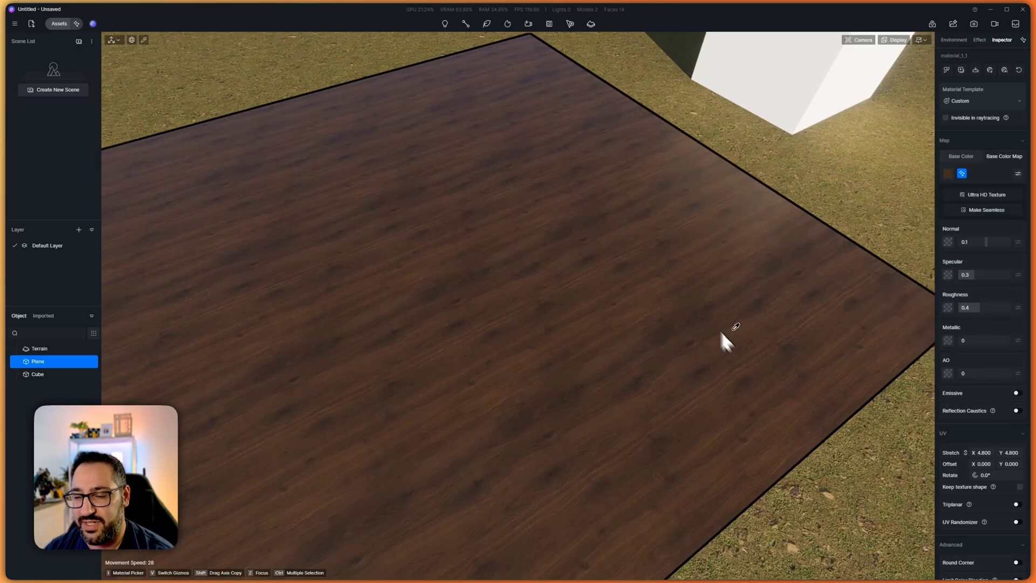
Set the wood material's UV stretch to 2.33 on X and Y and frame the plane
drag(991, 455, 988, 456)
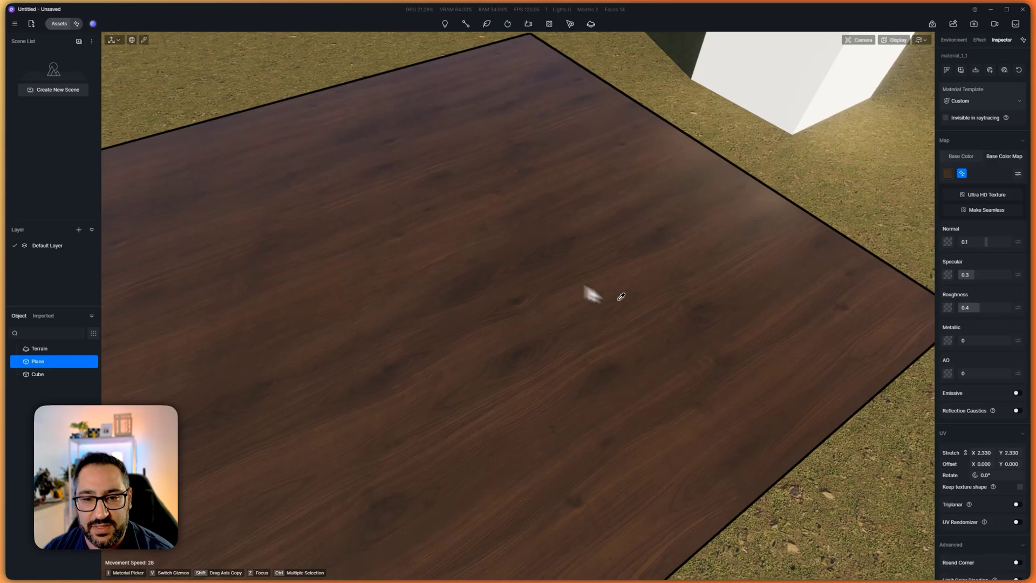
key(z)
right_drag(696, 300, 700, 337)
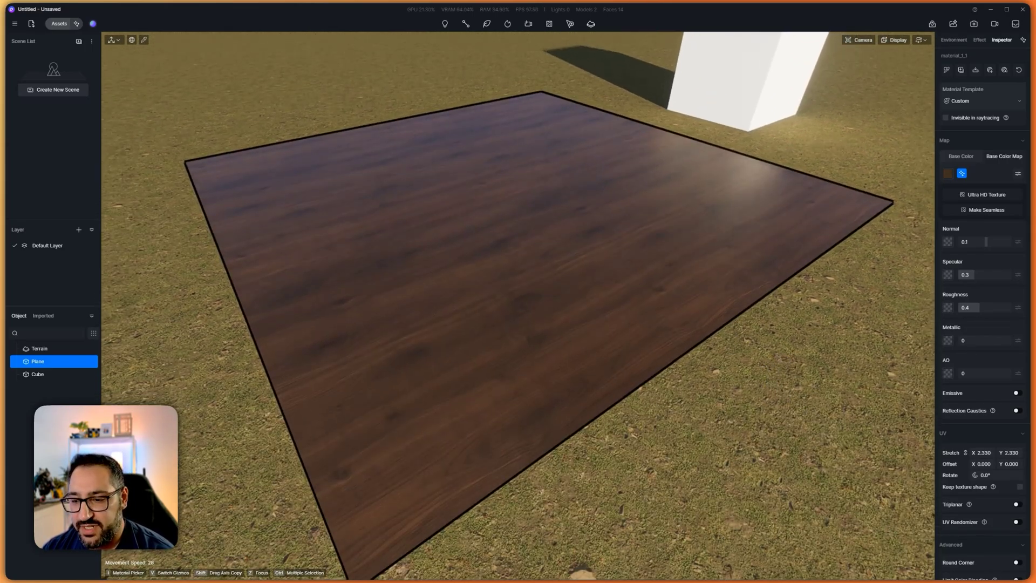
Switch to ChatGPT and review the generated roughness and normal maps of the wood texture
mouse_move(925, 572)
click(819, 570)
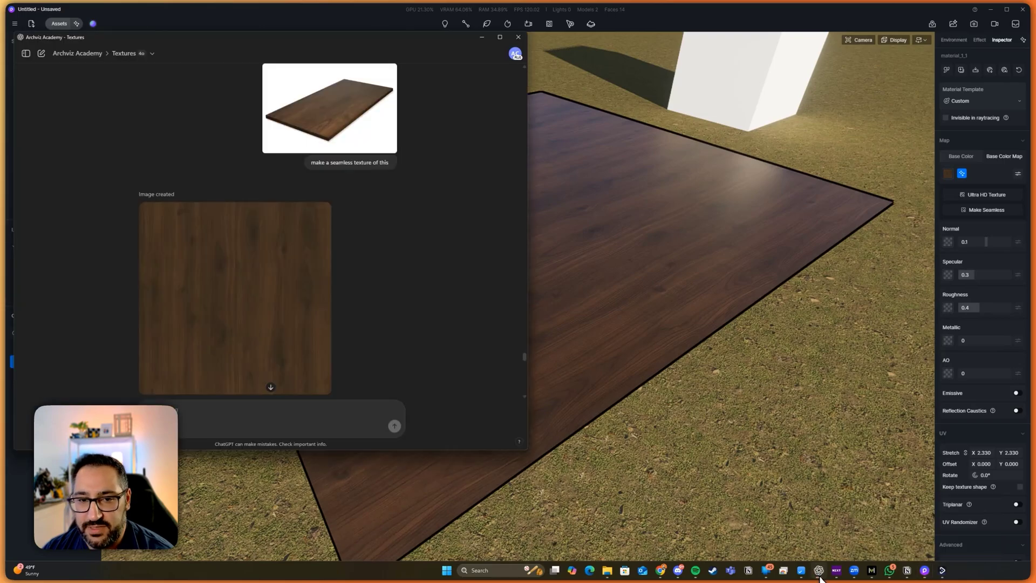
scroll(426, 275, down, 5)
scroll(410, 282, down, 2)
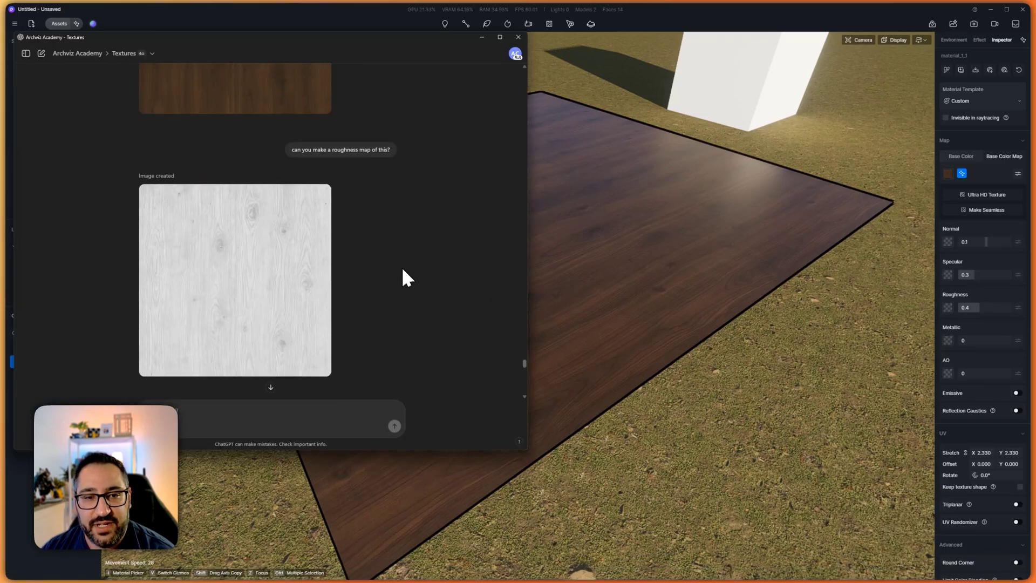
scroll(351, 186, down, 4)
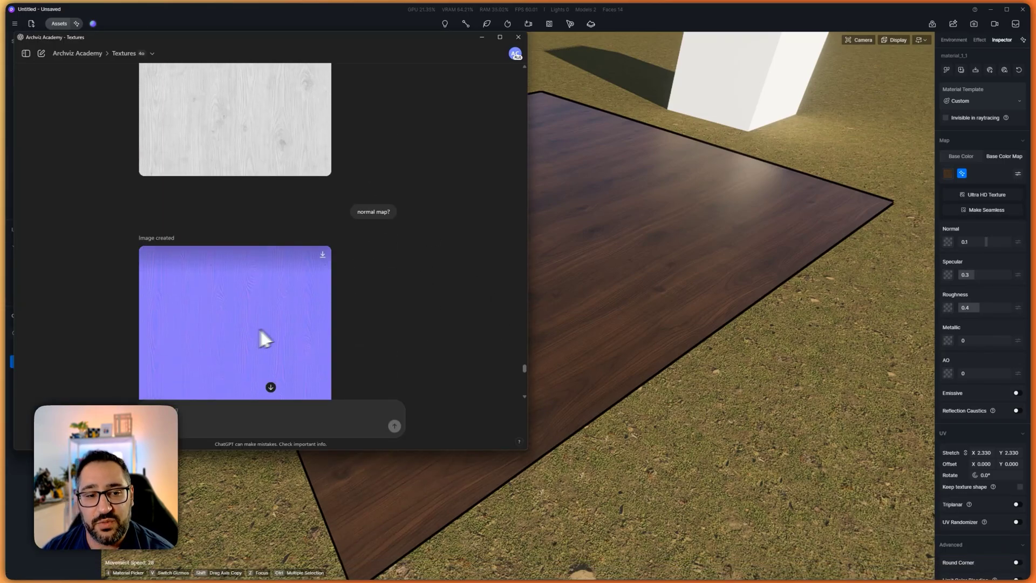
scroll(294, 302, up, 3)
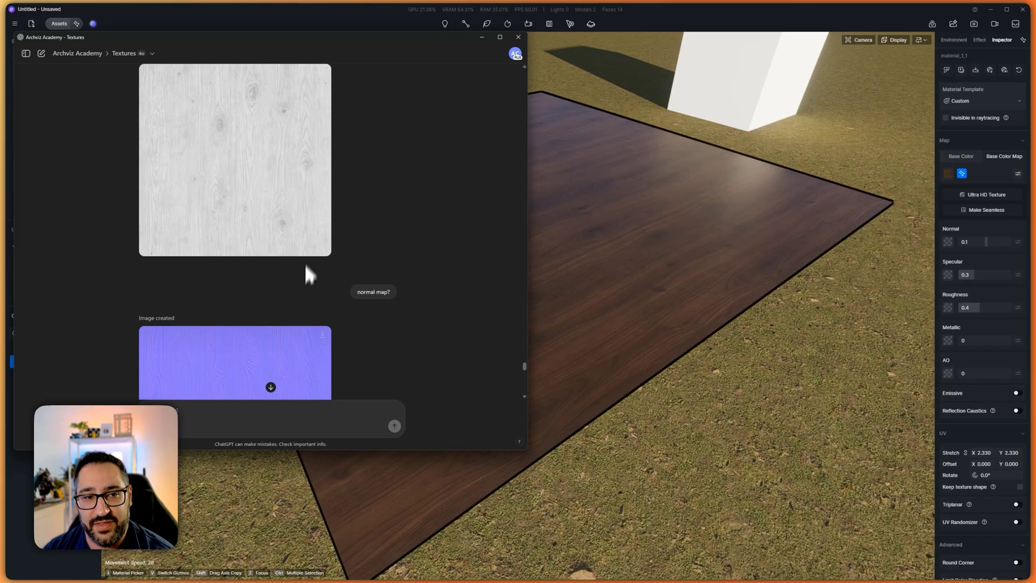
In D5 Render, load ChatGPT Image Mar 27, 2025, 03_45_01 PM.png as the plane material's normal map
click(948, 242)
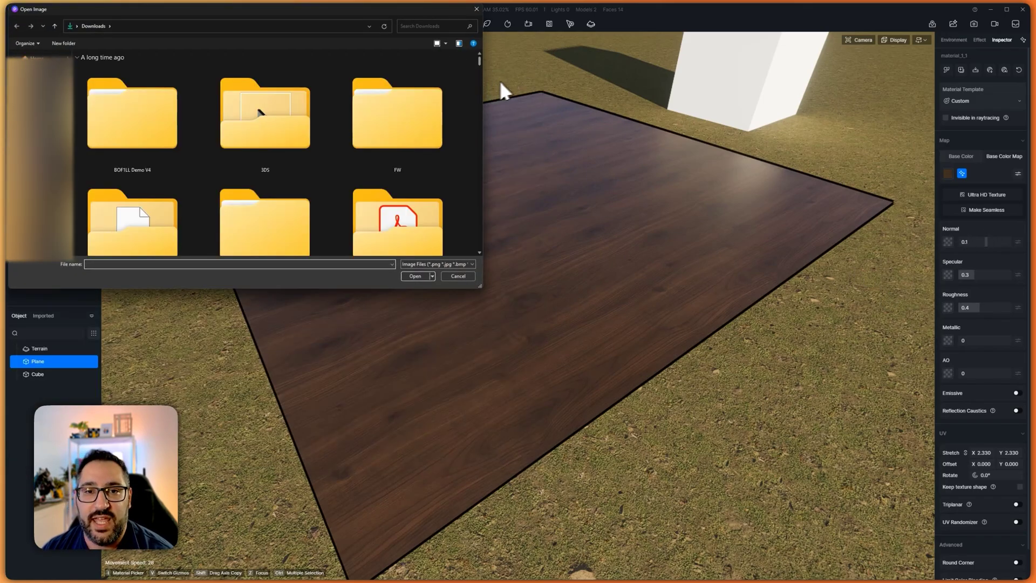
scroll(482, 64, down, 1)
drag(480, 68, 471, 242)
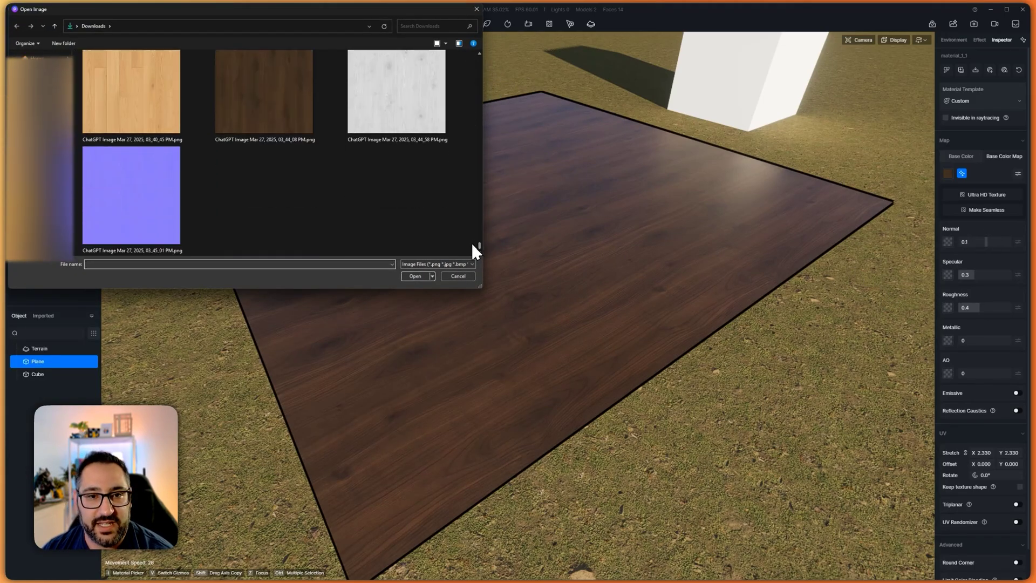
double_click(158, 202)
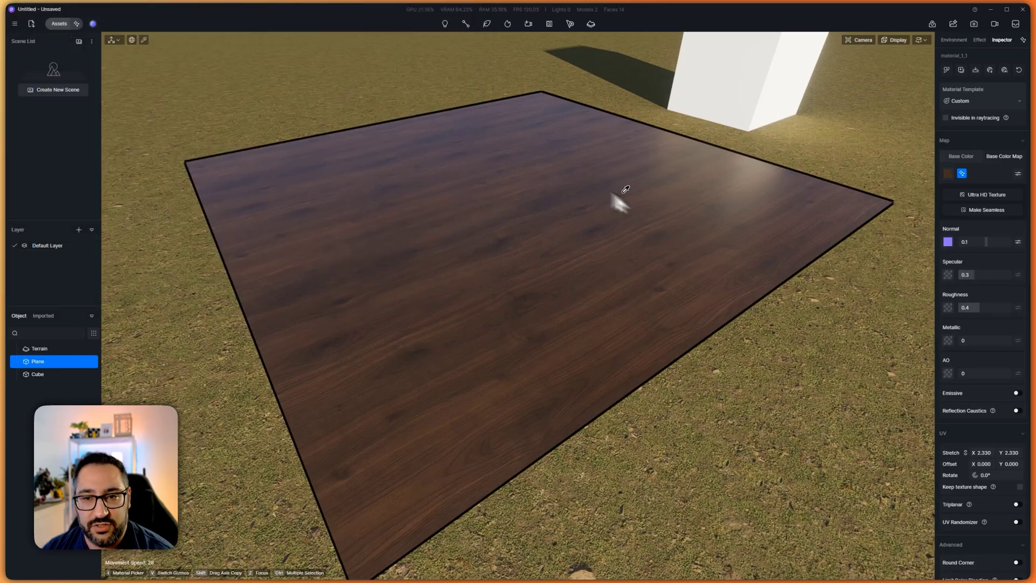
Load the grey ChatGPT Image Mar 27, 2025, 03_44_58 PM.png as the plane material's roughness map
click(947, 308)
drag(478, 70, 475, 245)
double_click(417, 89)
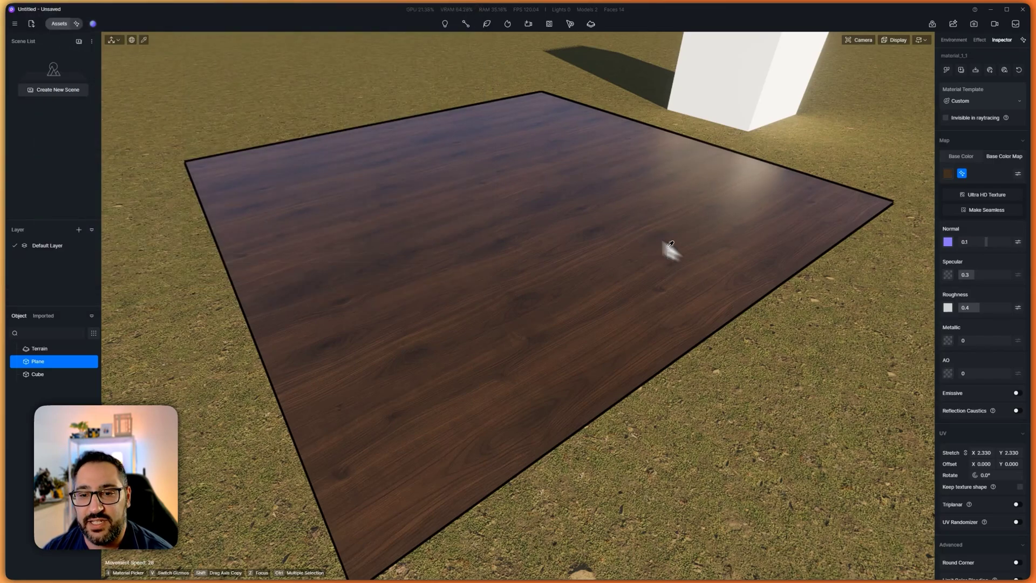
Raise the wood material's normal strength to 1 and inspect the grain relief up close
right_drag(665, 241, 818, 187)
key(w)
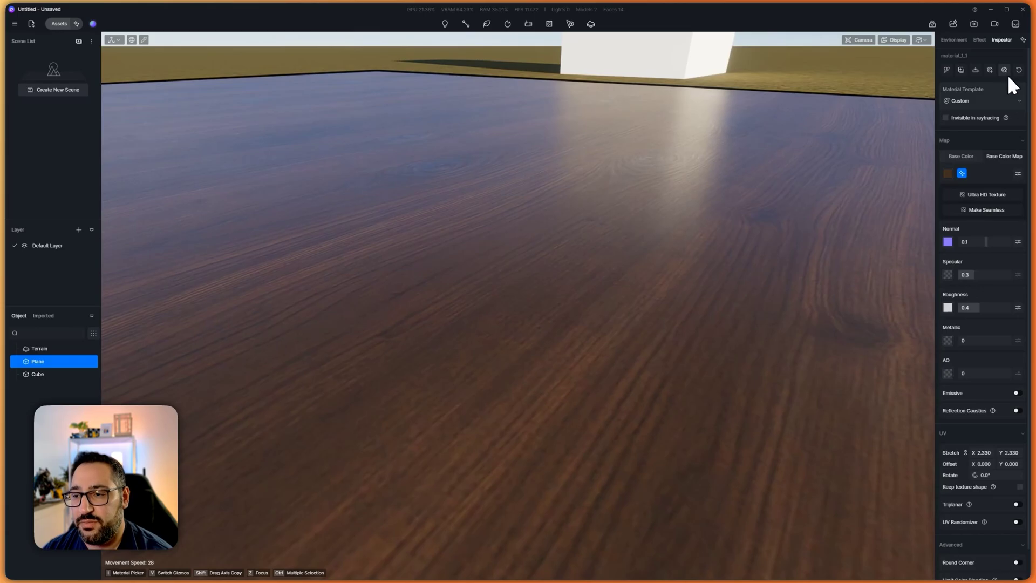
drag(988, 241, 1011, 241)
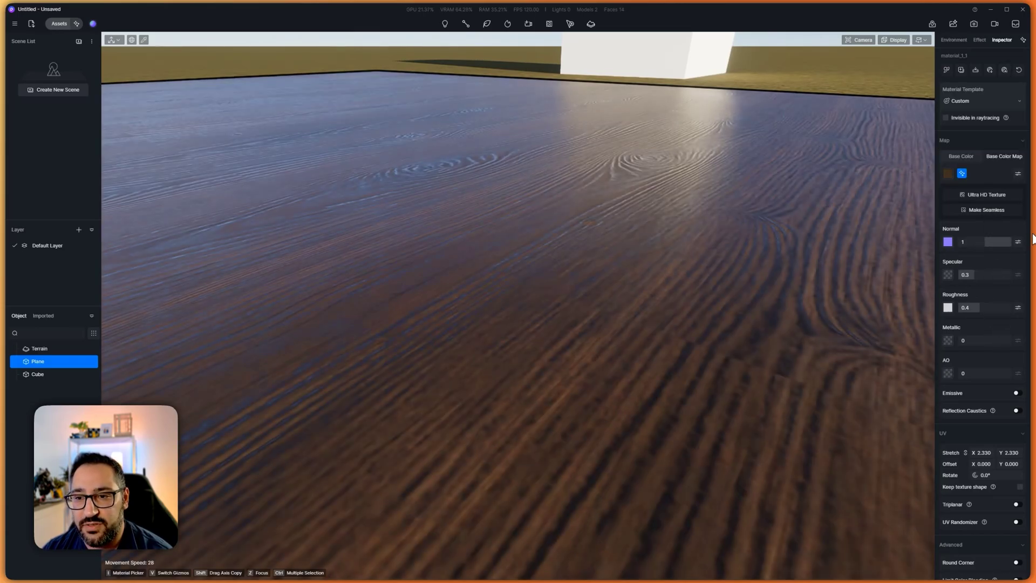
right_drag(677, 259, 816, 243)
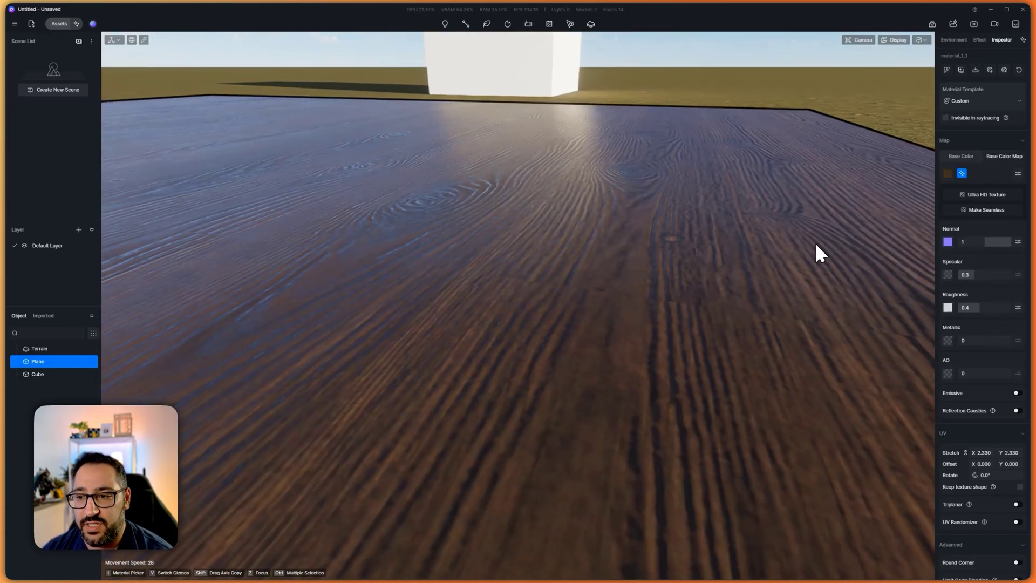
key(a)
Set the wood material's roughness to 0.38 and check the reflections across the plane
mouse_move(994, 309)
mouse_down()
mouse_move(1011, 307)
mouse_move(981, 308)
mouse_up()
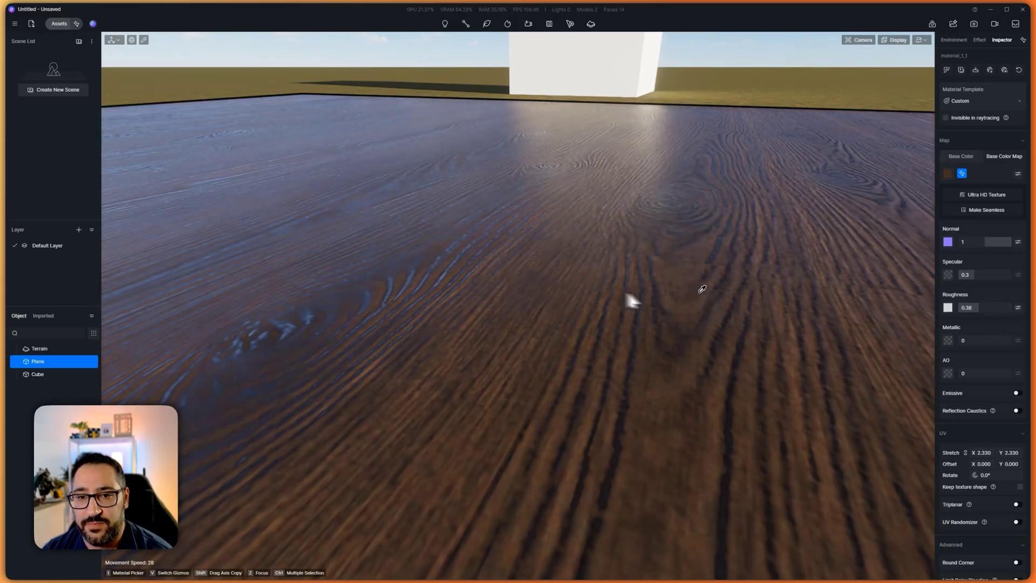
key(e)
right_drag(626, 294, 665, 265)
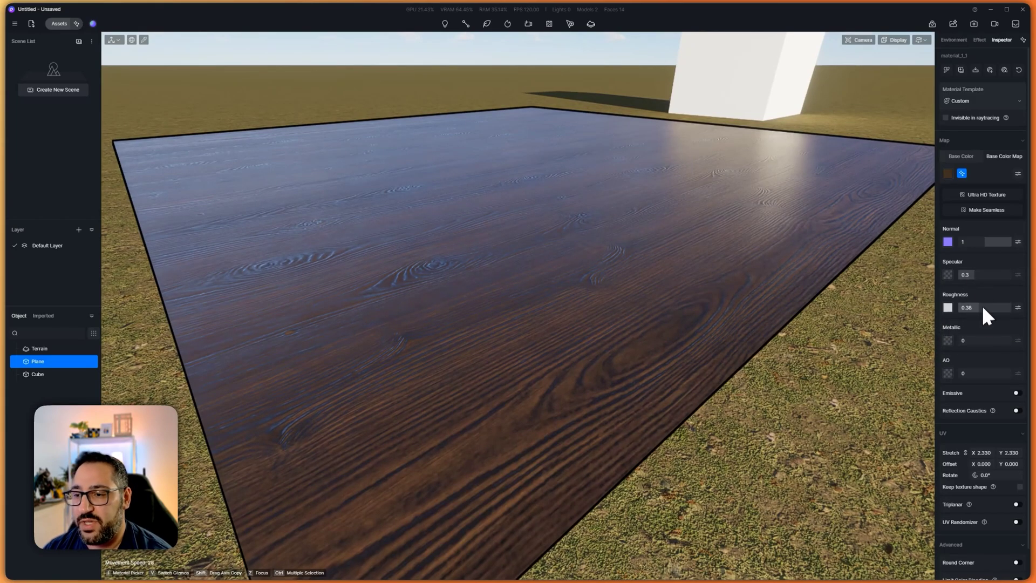
mouse_move(982, 306)
mouse_down()
mouse_move(971, 313)
mouse_move(996, 309)
mouse_move(982, 310)
mouse_up()
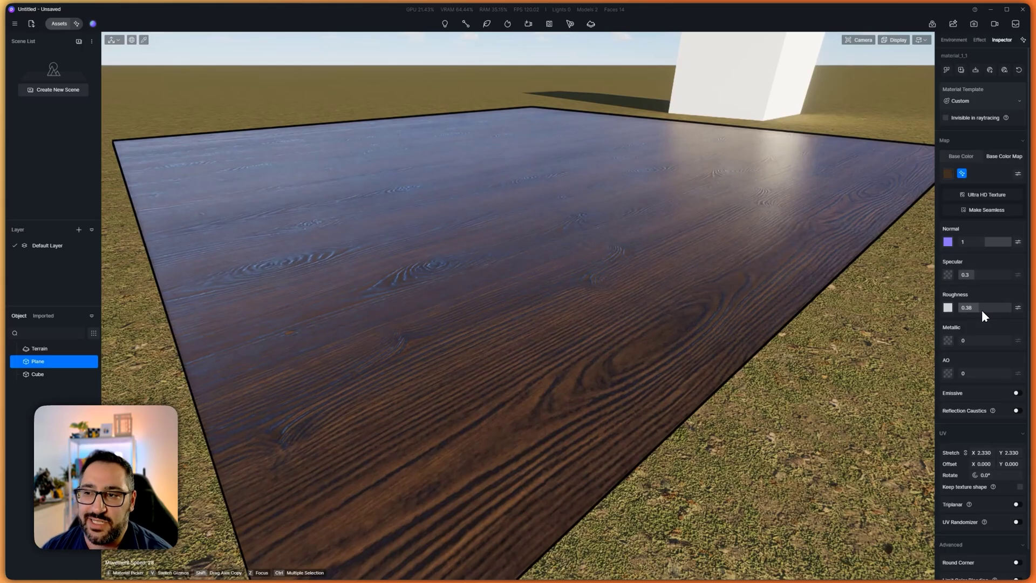
right_click(947, 241)
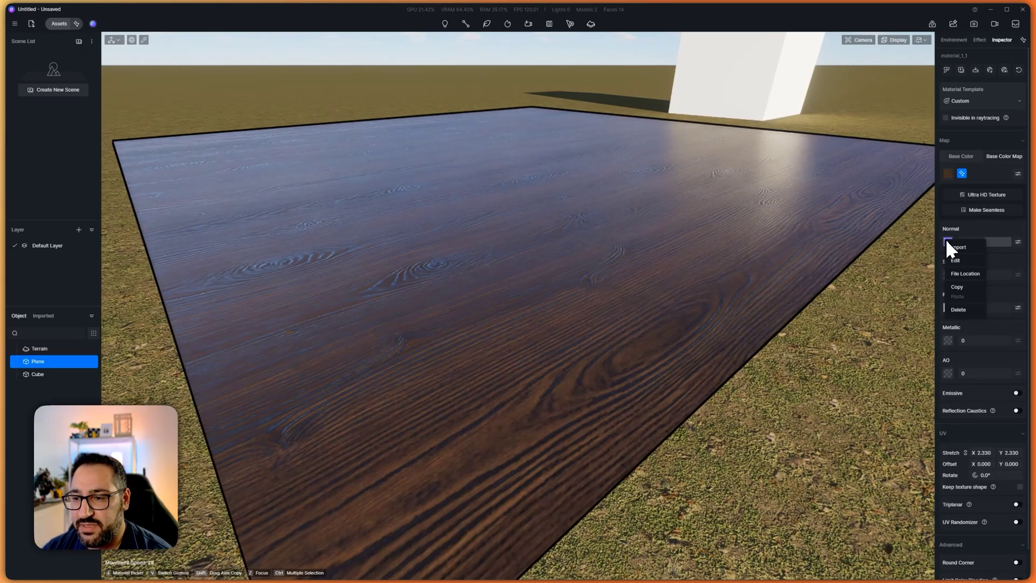
Apply the plane's wood material to the white cube
right_drag(744, 204, 776, 229)
click(698, 231)
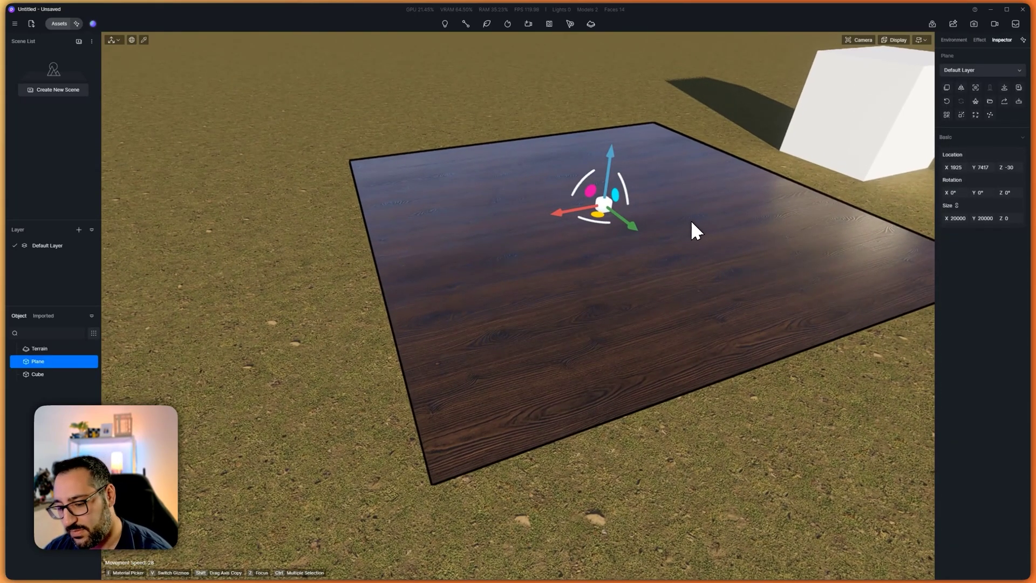
click(690, 219)
click(946, 71)
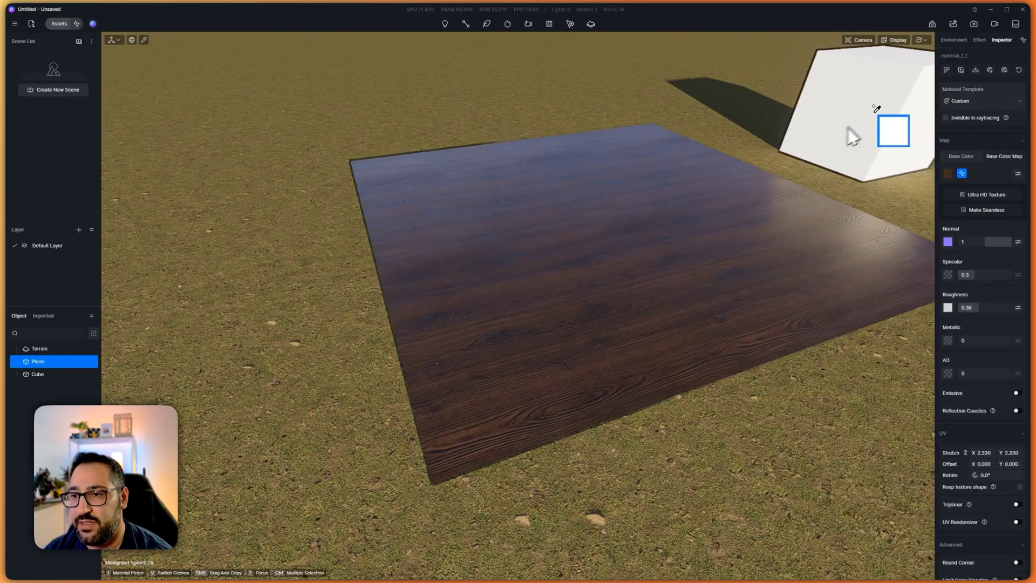
click(855, 130)
mouse_move(788, 212)
right_down()
mouse_move(847, 93)
mouse_move(771, 204)
right_up()
key(Escape)
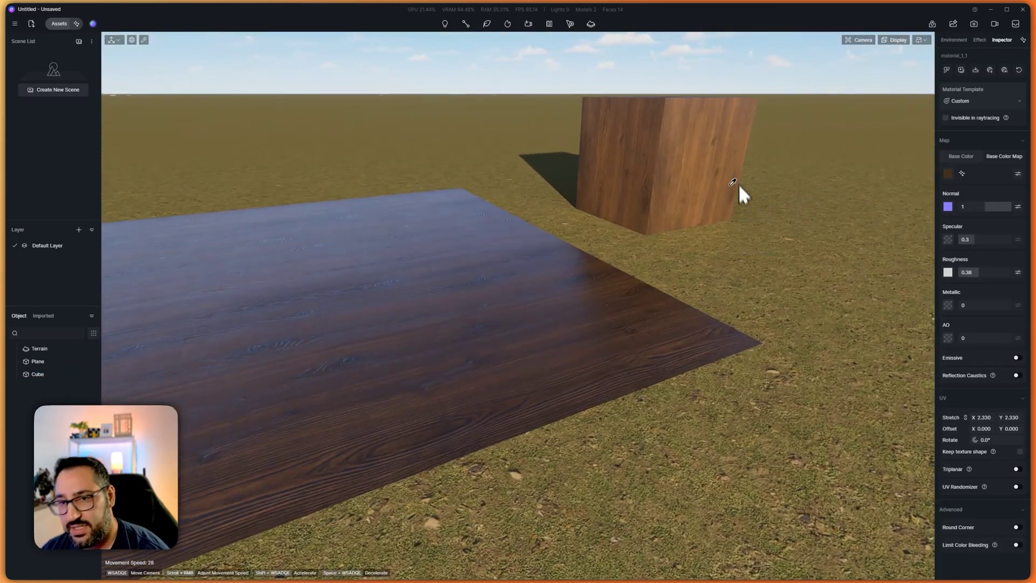
Delete the normal and roughness maps from the cube's material and generate AI texture maps from its base color
click(717, 164)
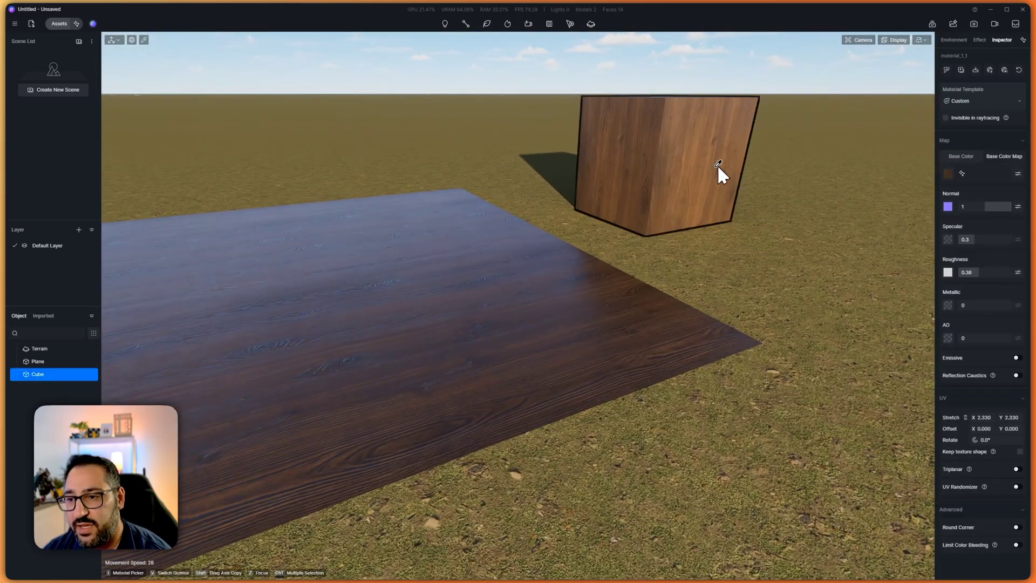
right_click(948, 206)
click(965, 280)
right_click(950, 274)
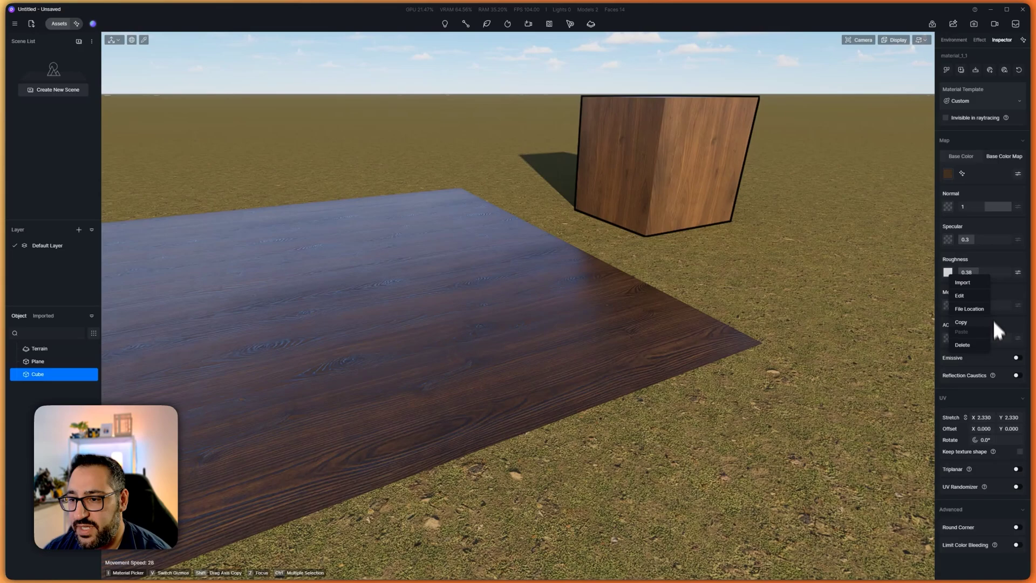
click(968, 344)
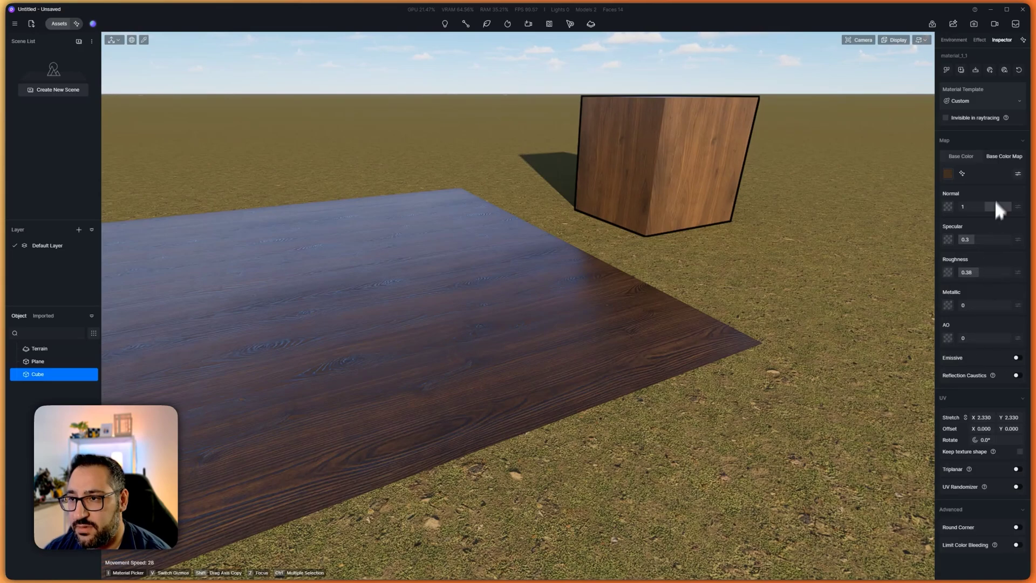
click(1007, 69)
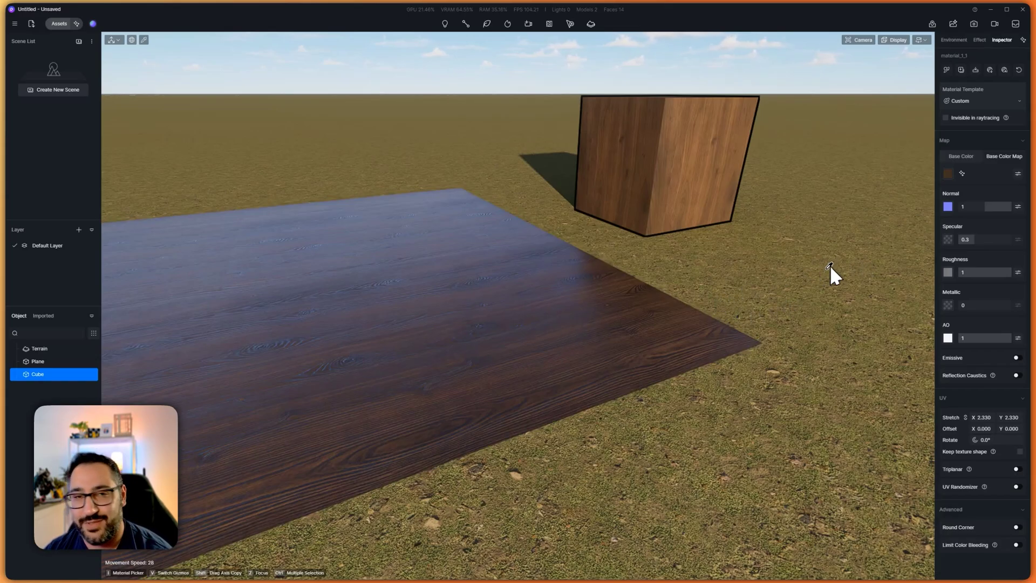
Copy the wood plane along the X axis to the opposite side of the cube, at about X -28743
right_drag(830, 266, 606, 361)
key(d)
key(w)
key(s)
key(e)
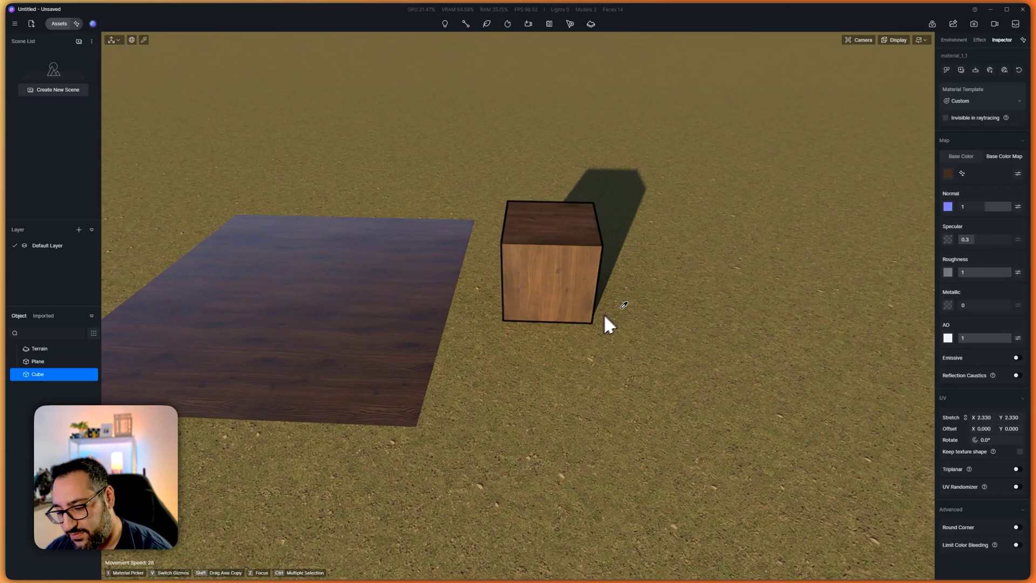
click(410, 304)
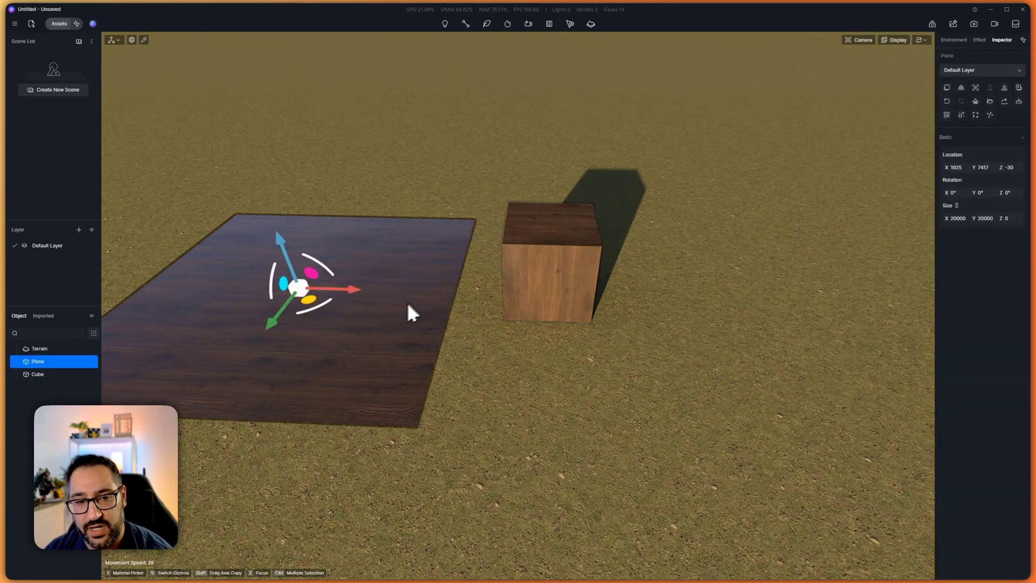
shift+drag(356, 296, 858, 296)
Make the copied plane unique so it can carry its own material
click(559, 270)
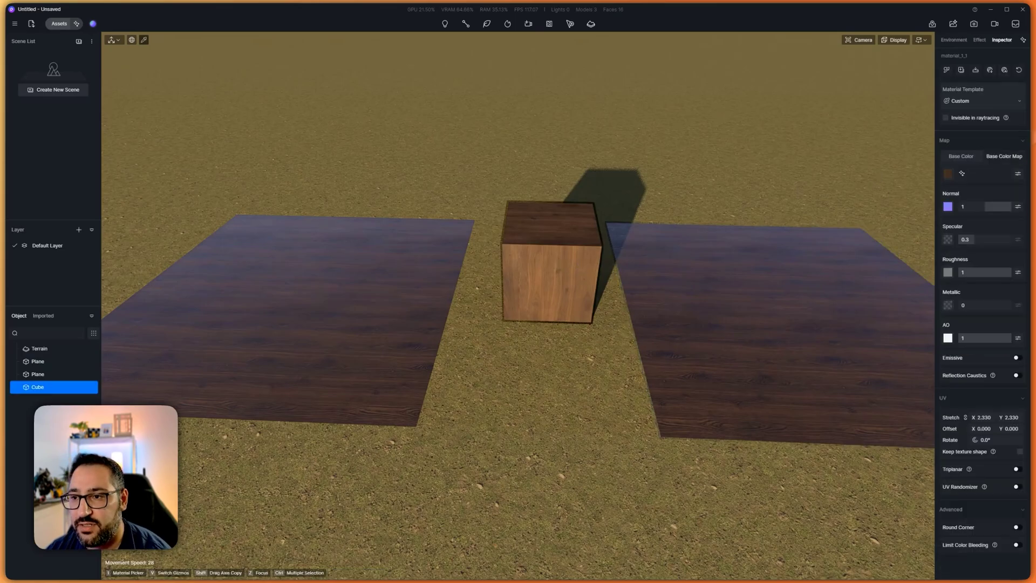
click(946, 69)
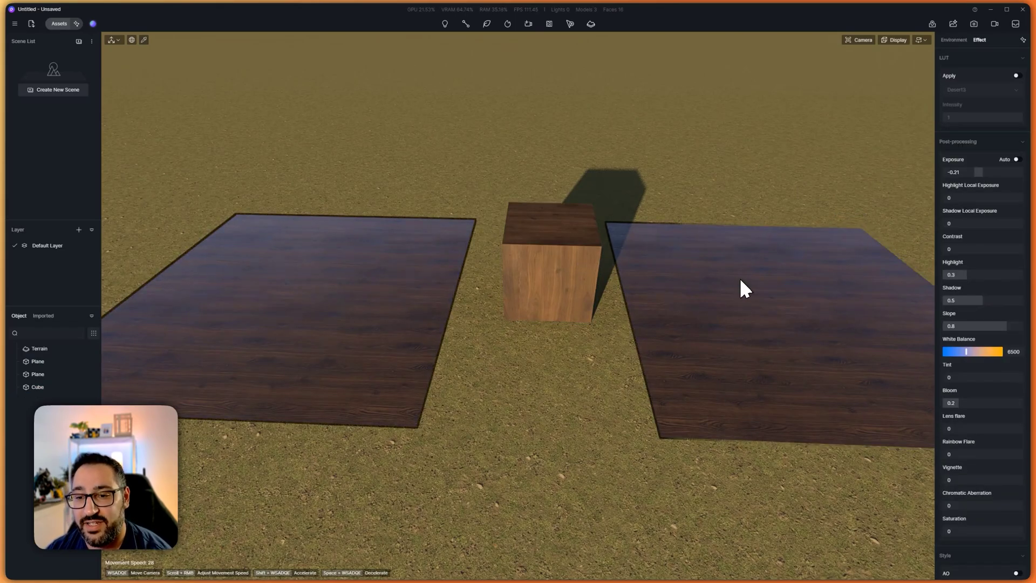
click(737, 297)
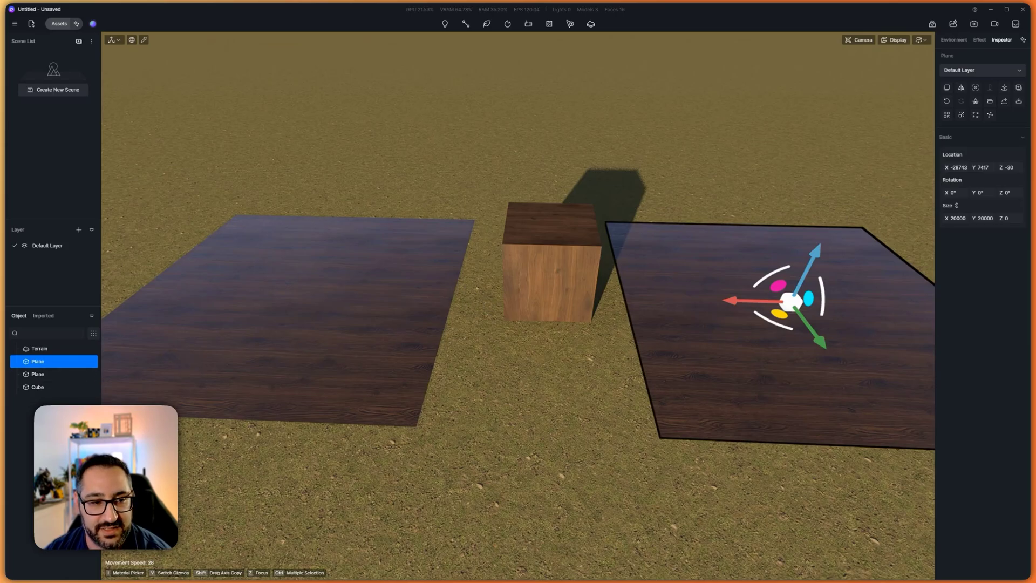
right_click(73, 362)
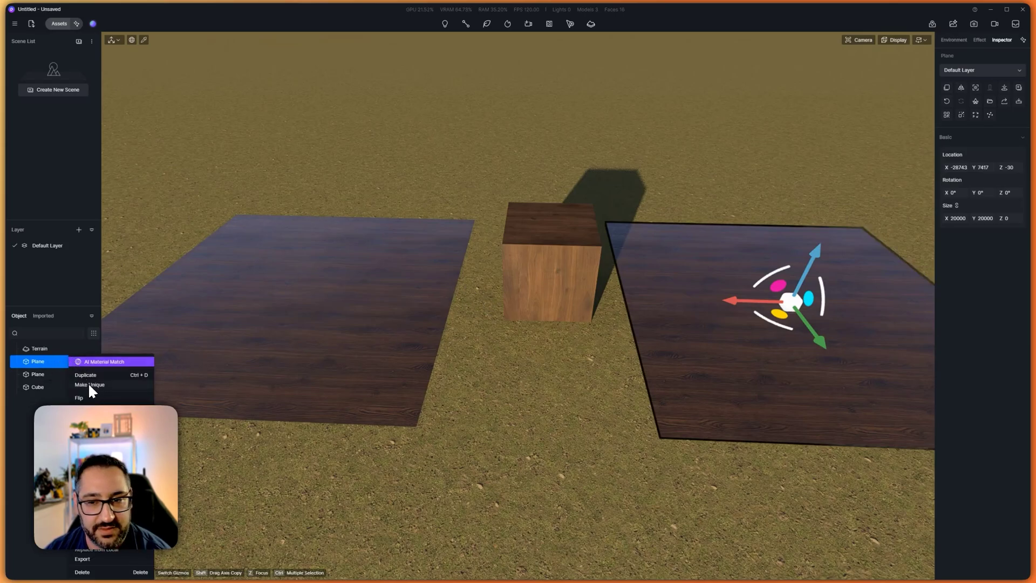
click(78, 362)
Apply the cube's wood material with the AI-generated maps to the copied plane
click(551, 278)
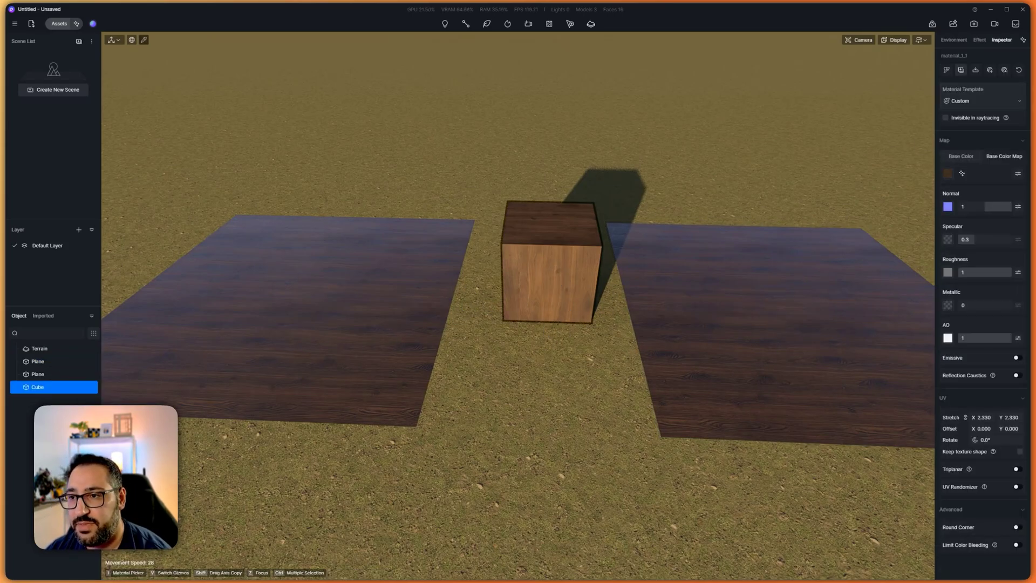
click(946, 70)
click(804, 272)
key(Escape)
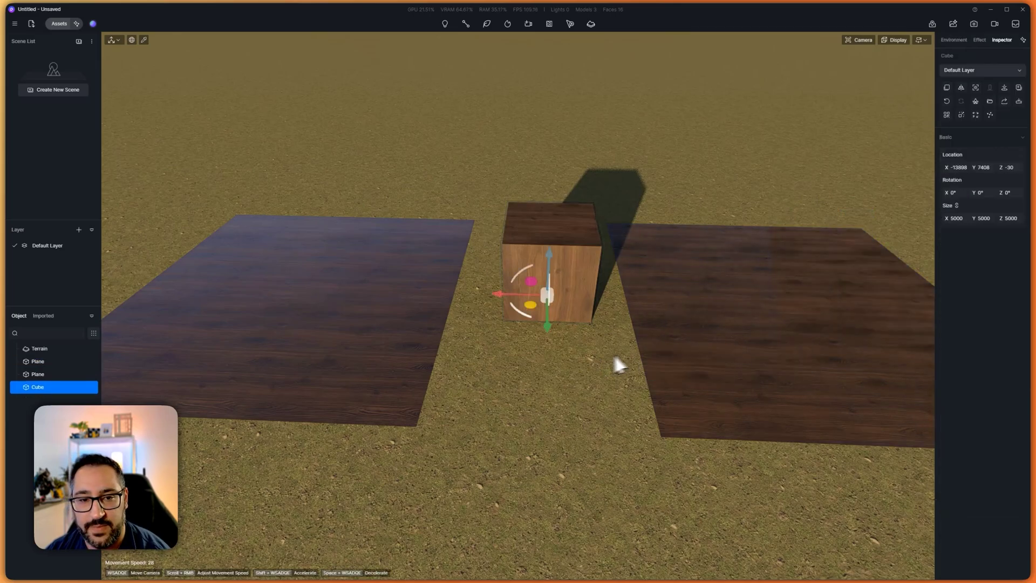
Raise the original plane's material roughness to 1
key(Escape)
right_drag(694, 341, 722, 168)
key(q)
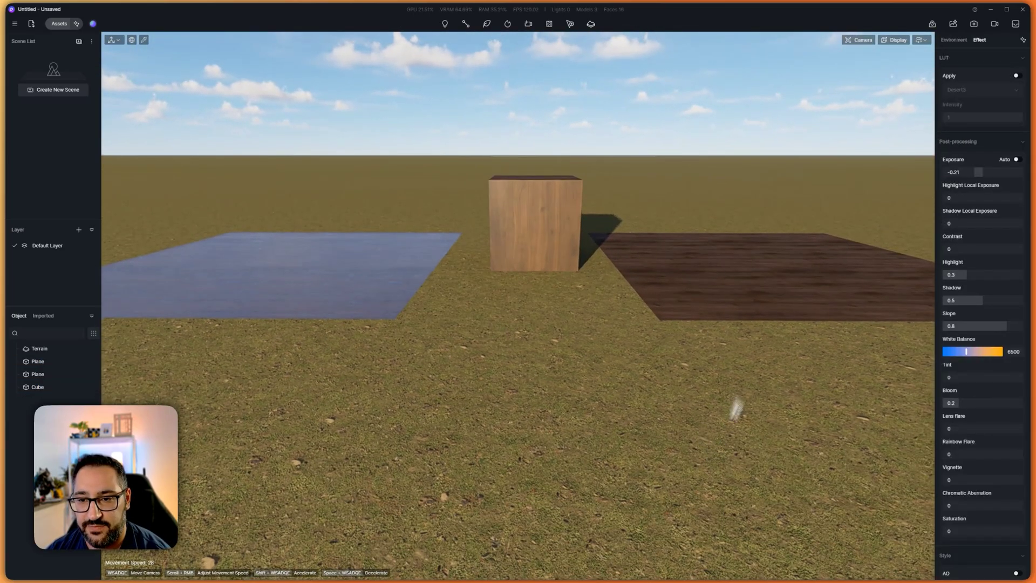
click(418, 275)
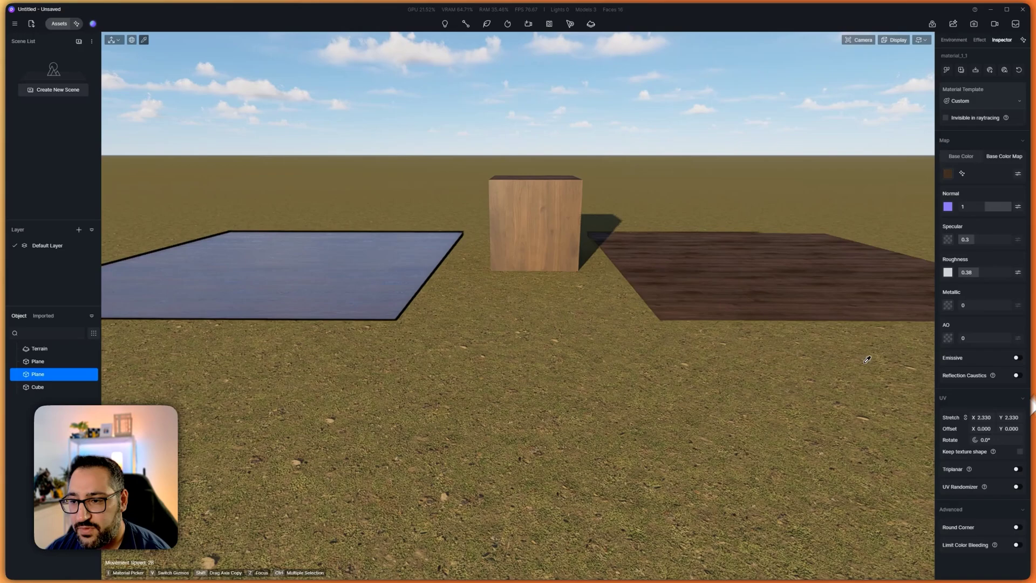
drag(978, 272, 1032, 273)
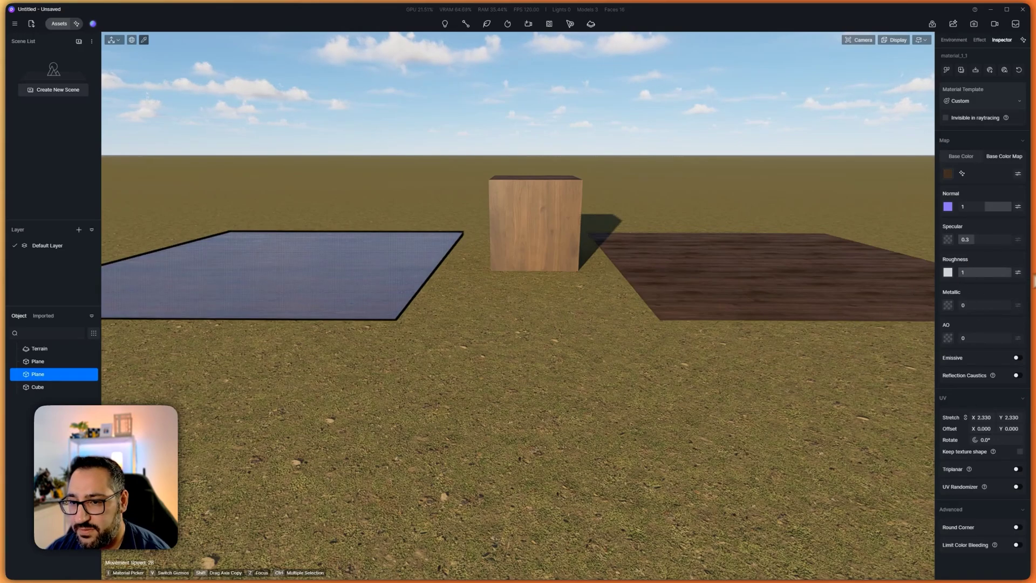
Compare the material settings and surface look of the copied plane and the original plane
click(771, 273)
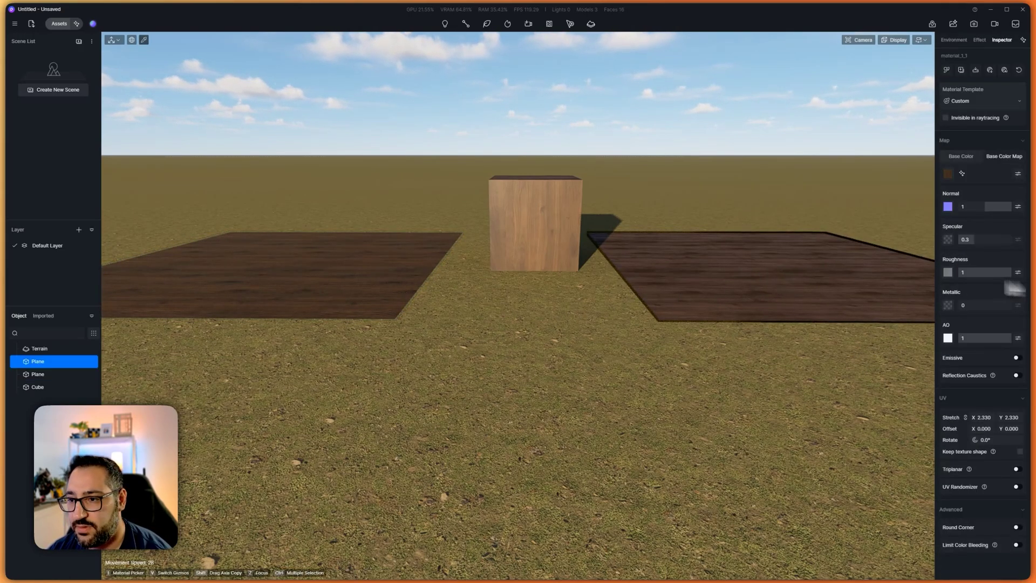
key(Escape)
click(302, 265)
key(i)
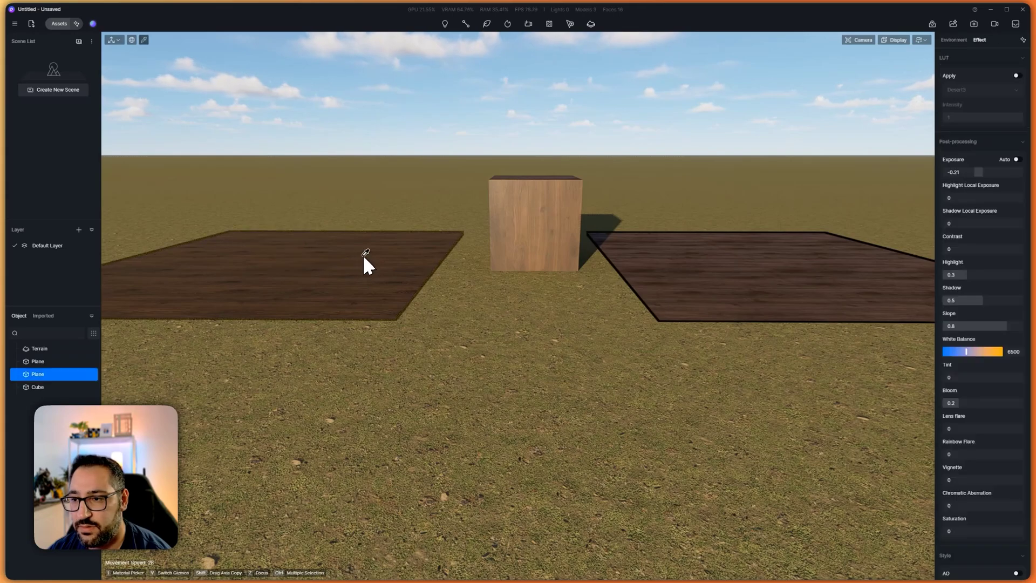
click(362, 255)
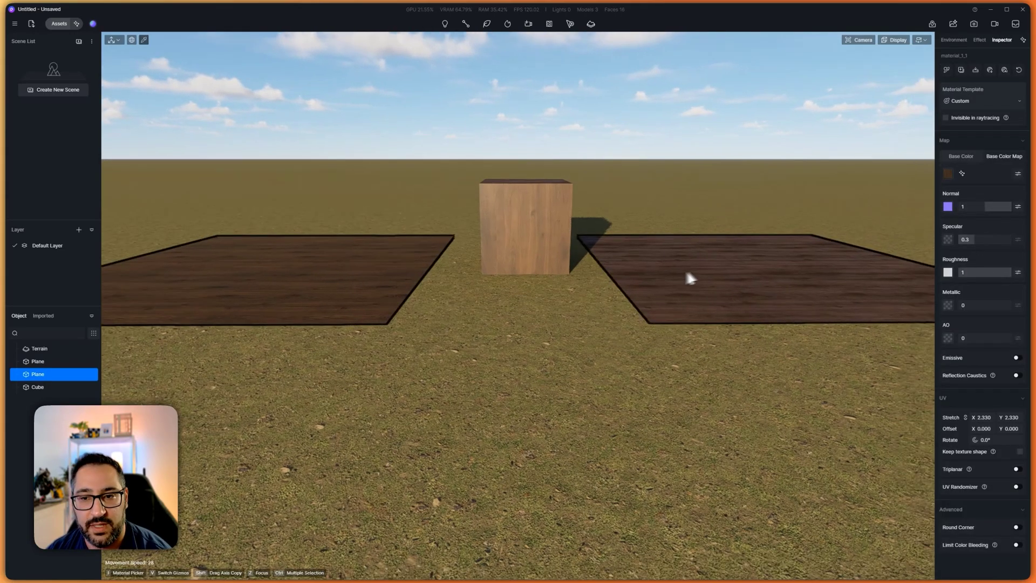
right_drag(688, 278, 416, 265)
key(w)
key(d)
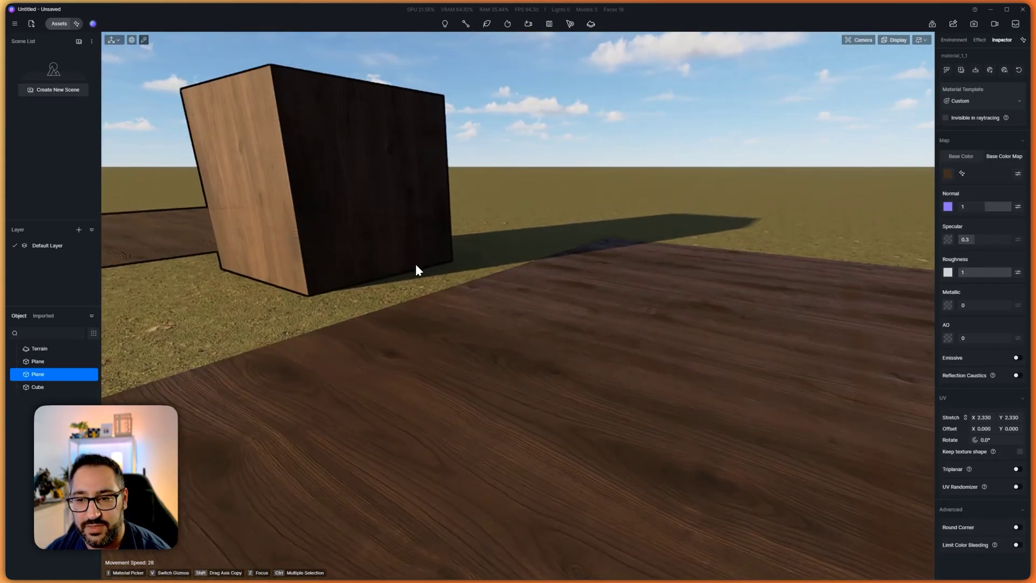
Set the copied plane's material roughness to 0.5 and check the reflections across its surface
click(693, 390)
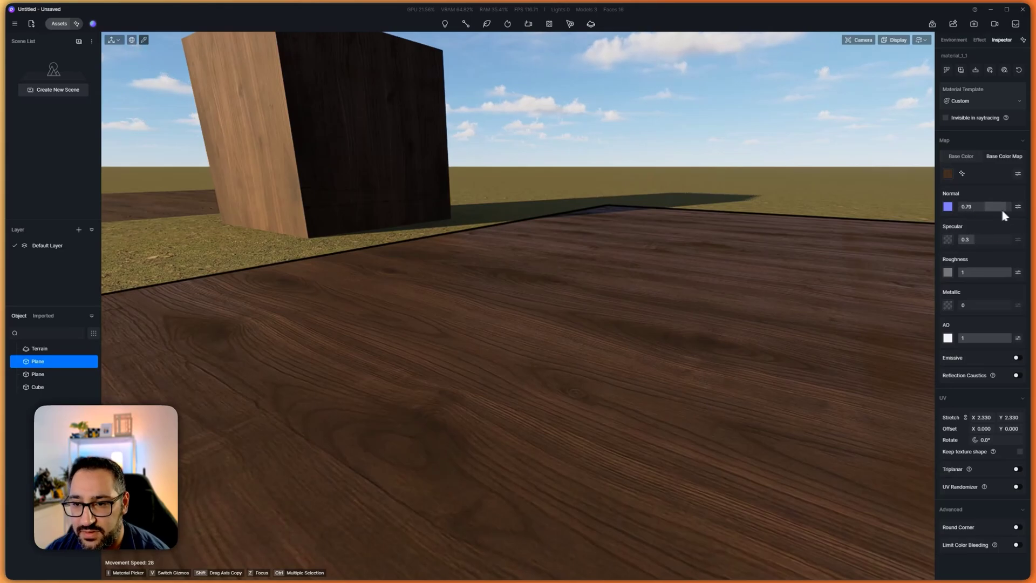
drag(1002, 271, 981, 273)
key(q)
right_drag(723, 309, 717, 331)
key(w)
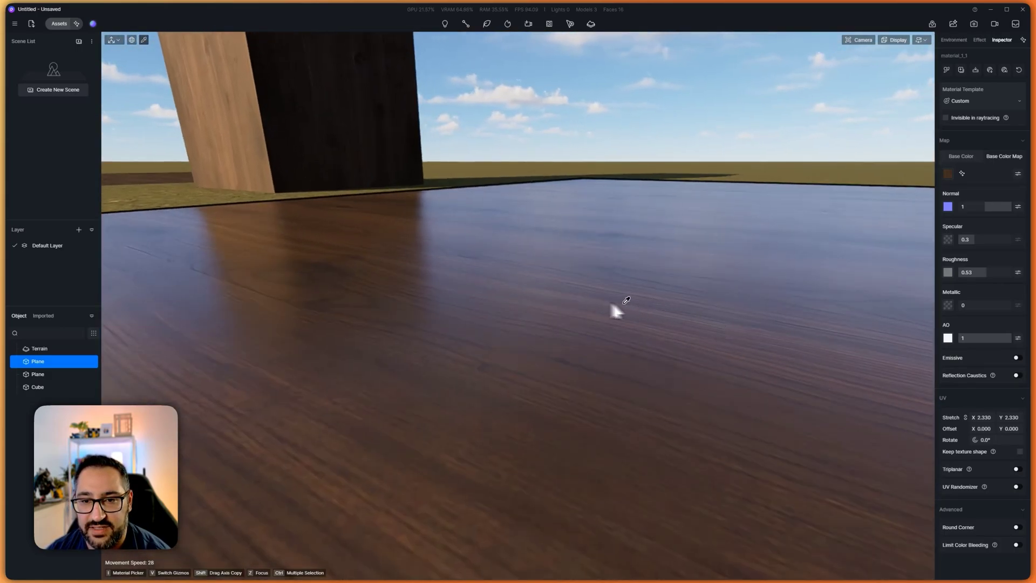
right_drag(613, 307, 866, 290)
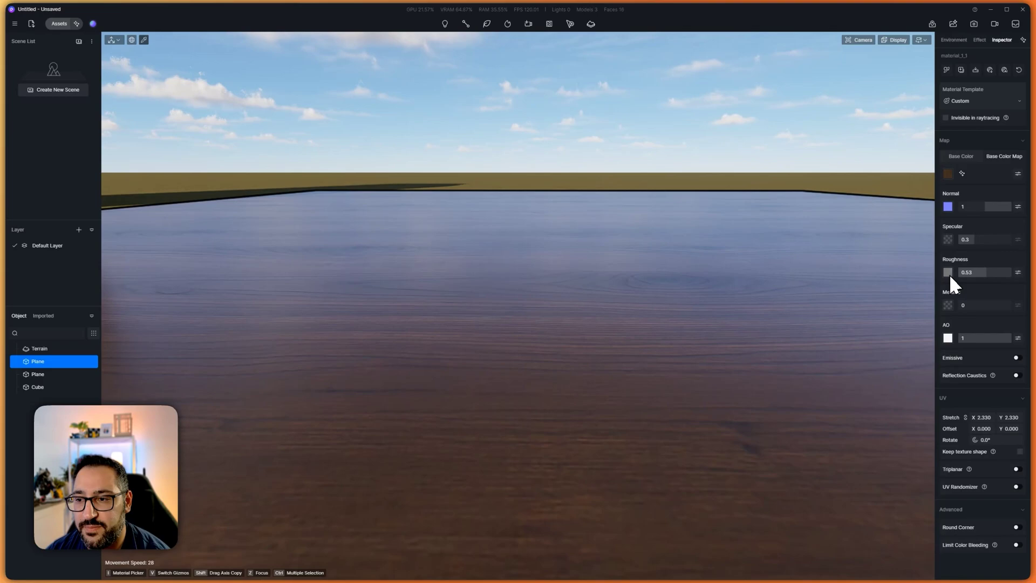
click(993, 271)
text(.)
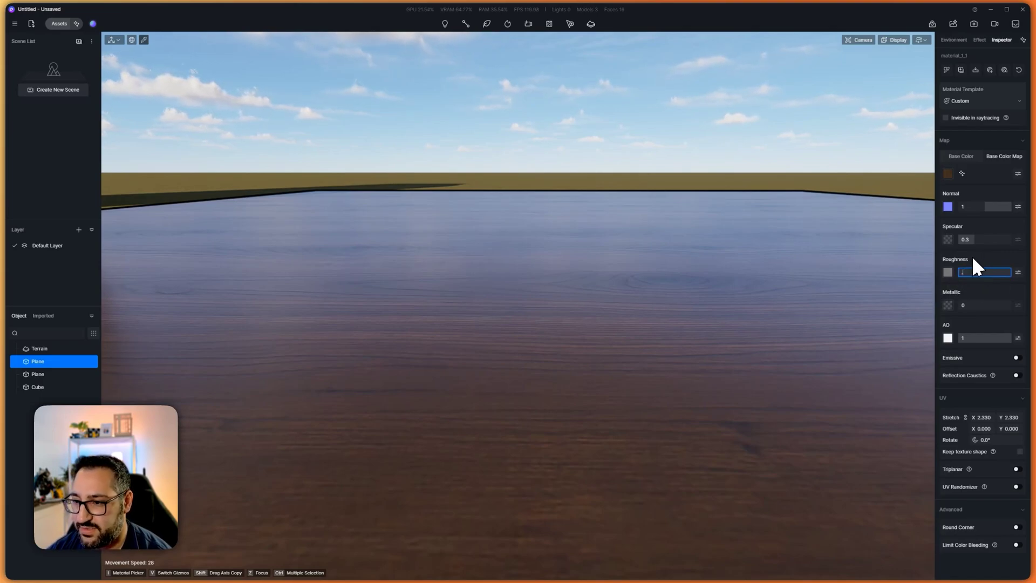
text(5)
key(Return)
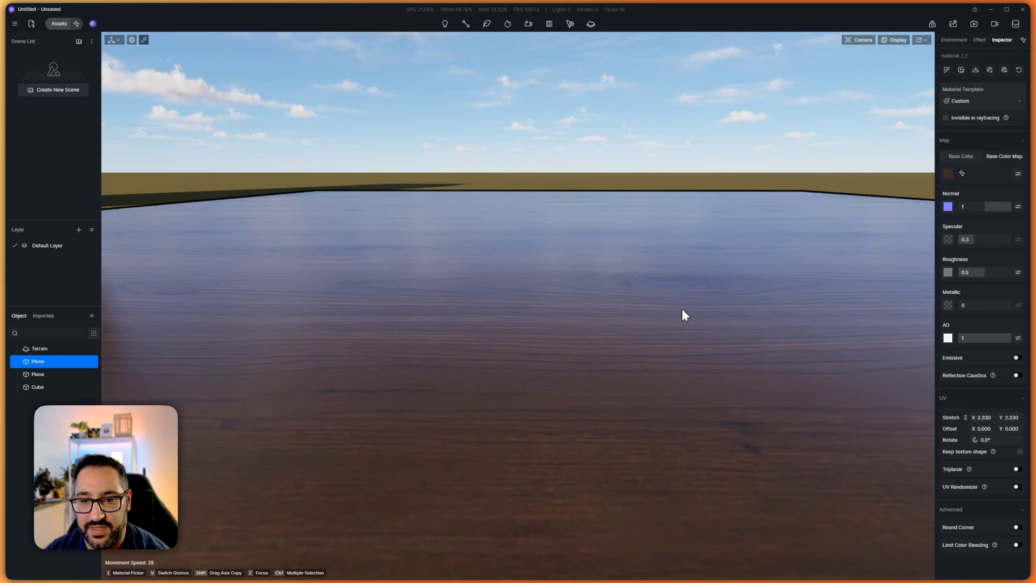
Set the original plane's material roughness to 0.5
key(a)
key(d)
key(a)
click(525, 291)
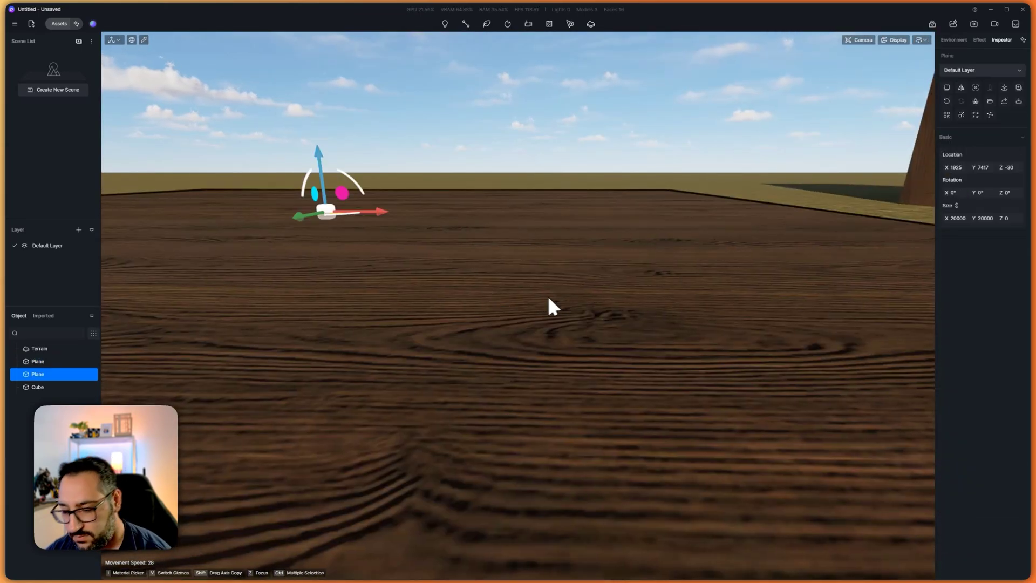
key(i)
click(587, 277)
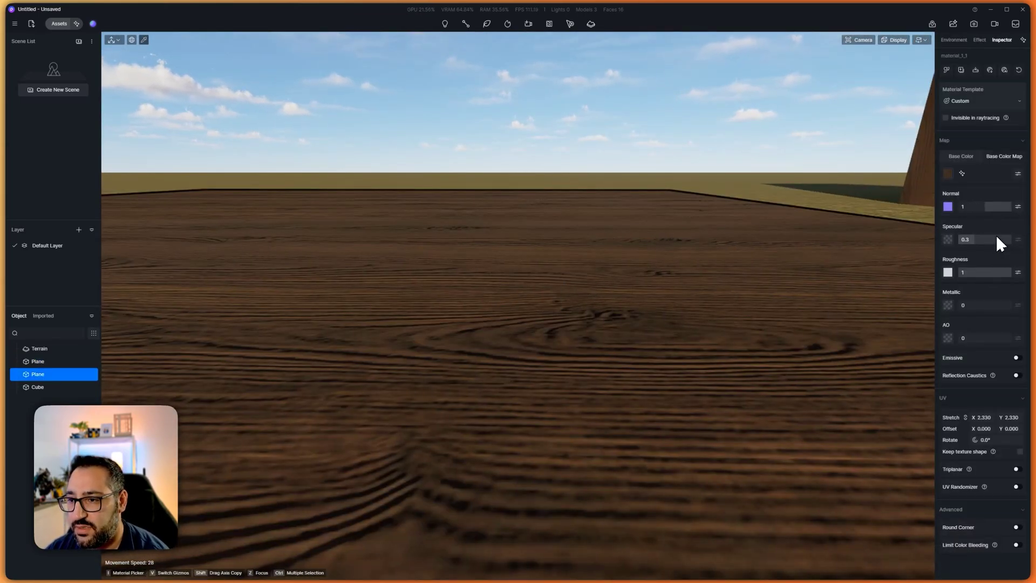
click(979, 271)
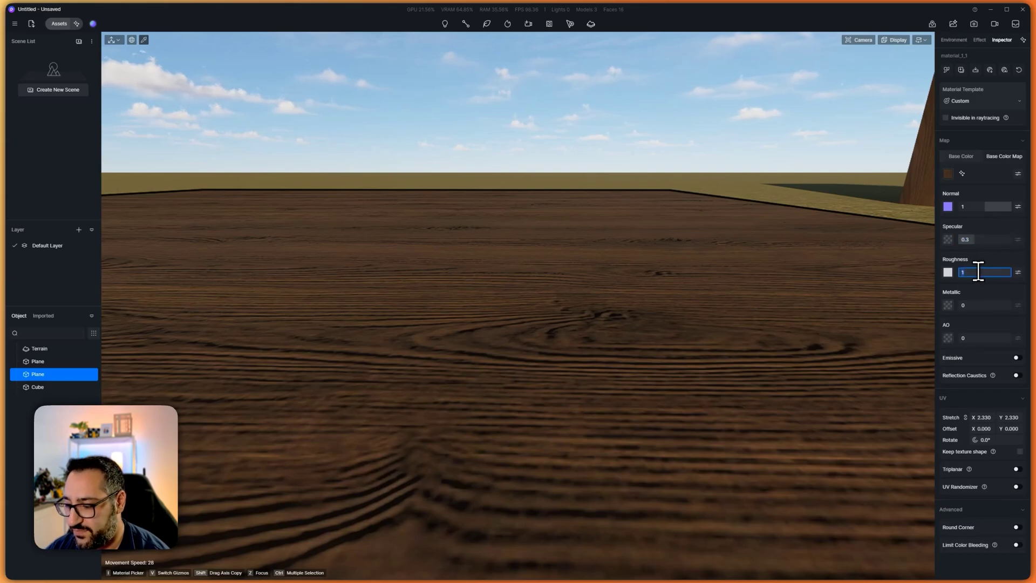
text(0.5)
key(Return)
Compare the grain relief and reflections of the original plane with those of the AI-mapped copy
right_drag(655, 247, 560, 374)
right_drag(620, 257, 632, 227)
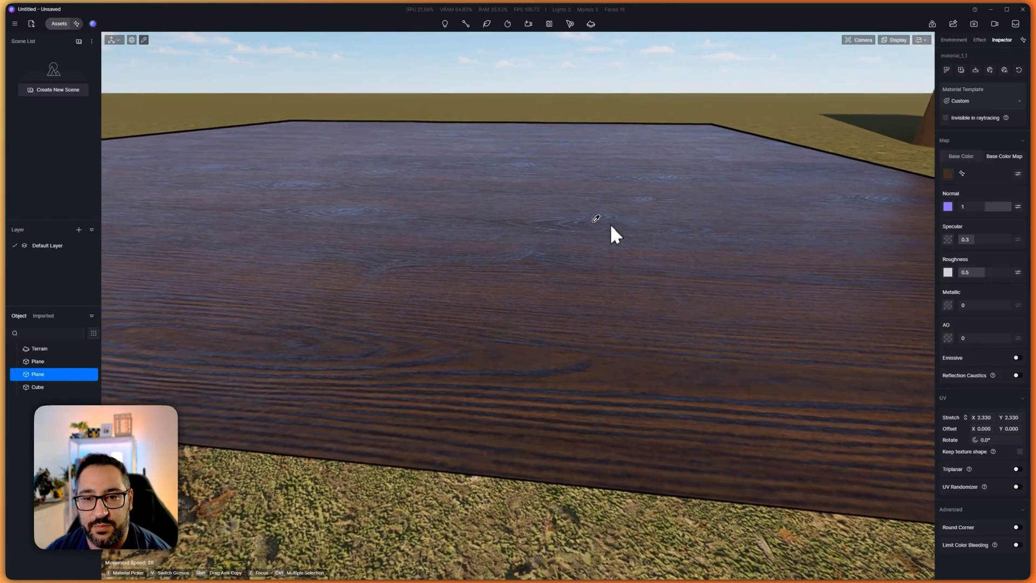
right_drag(548, 231, 849, 203)
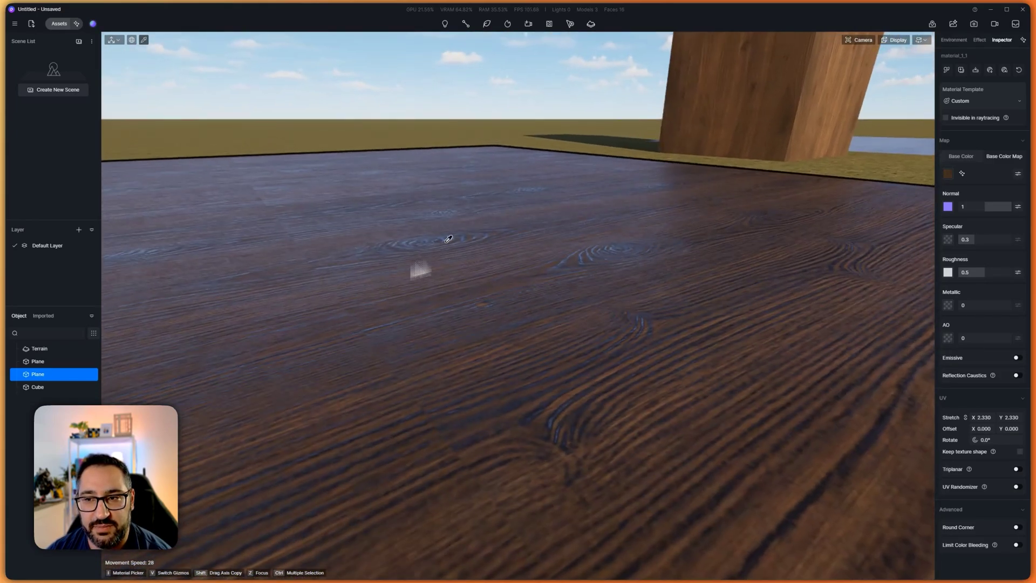
key(i)
right_drag(901, 141, 744, 143)
key(d)
key(w)
key(q)
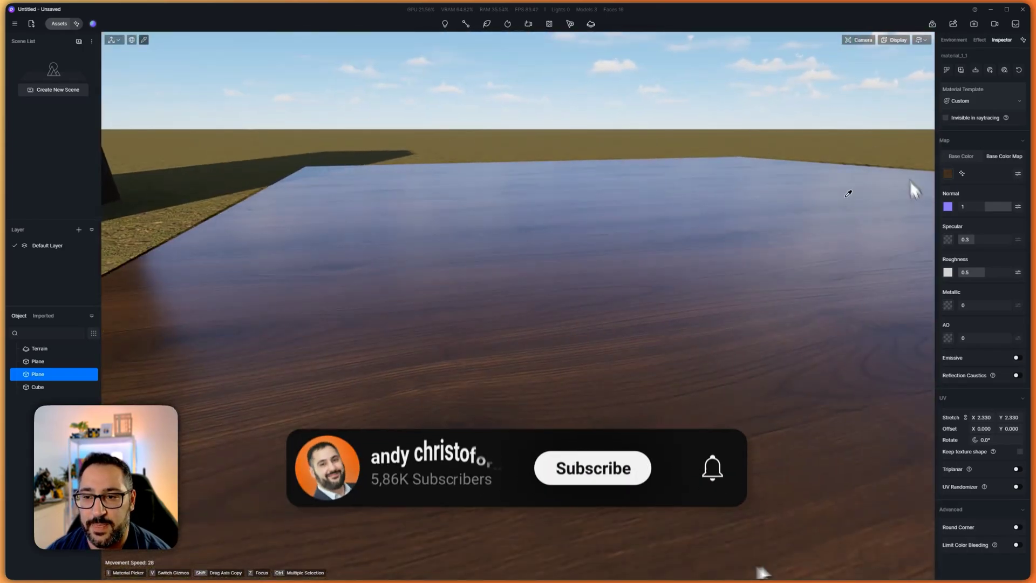
right_drag(729, 196, 627, 229)
key(a)
key(e)
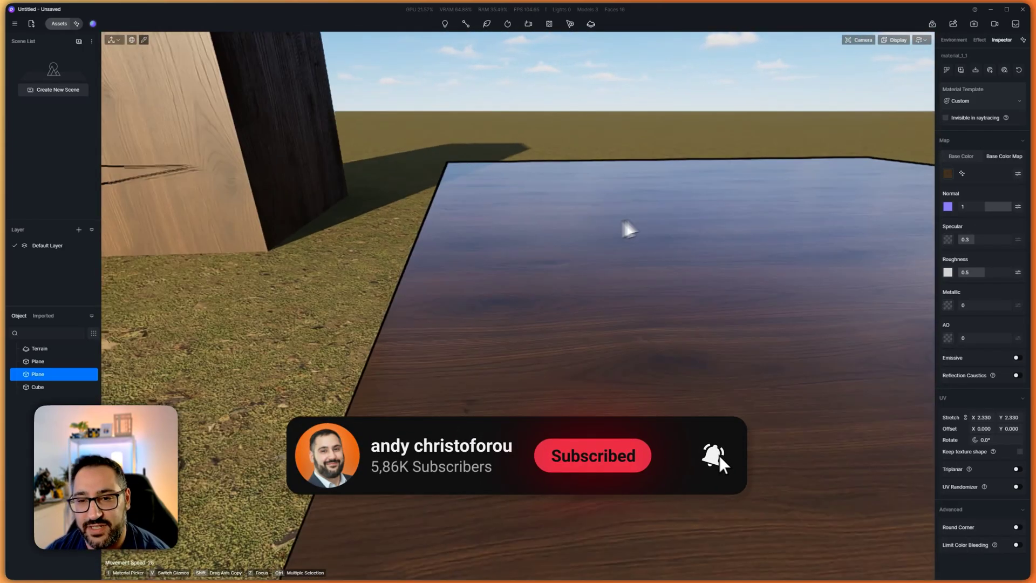
click(627, 229)
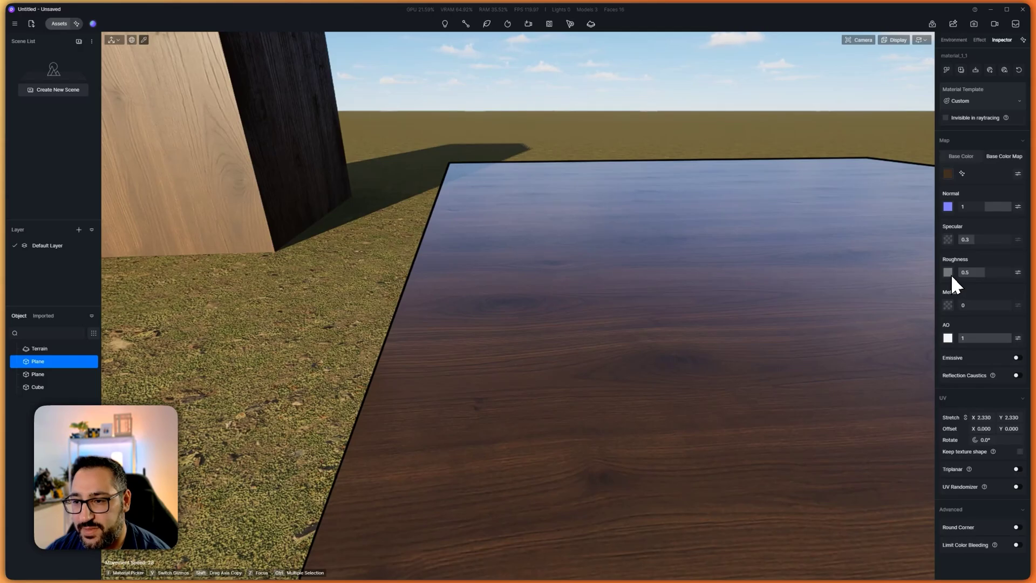
Select the other wood plane and examine its grain and reflections at close range
right_drag(802, 289, 480, 246)
click(502, 240)
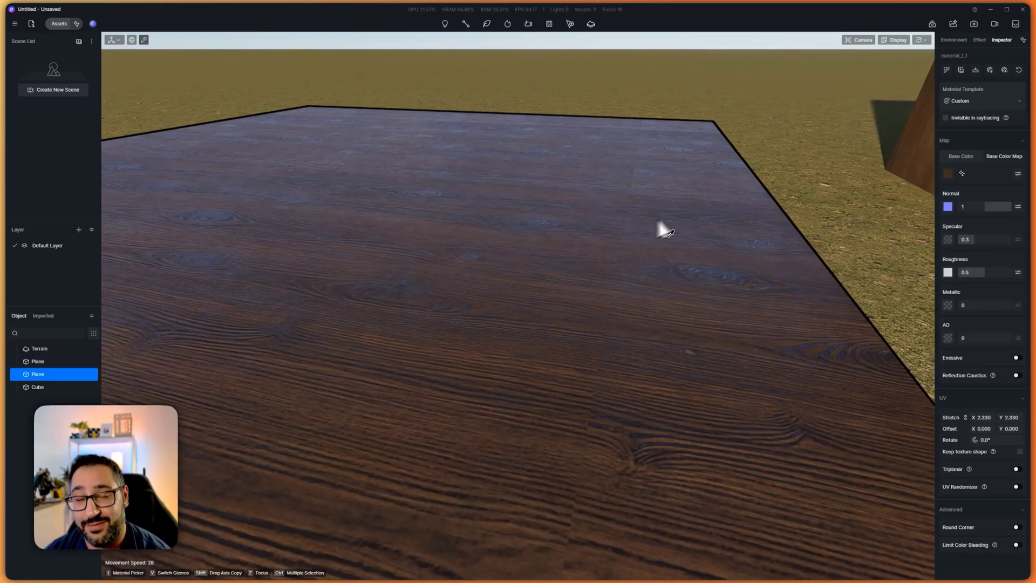
Switch to the Textures chat in ChatGPT and review the exchange that turns a building render into a photo
mouse_move(857, 580)
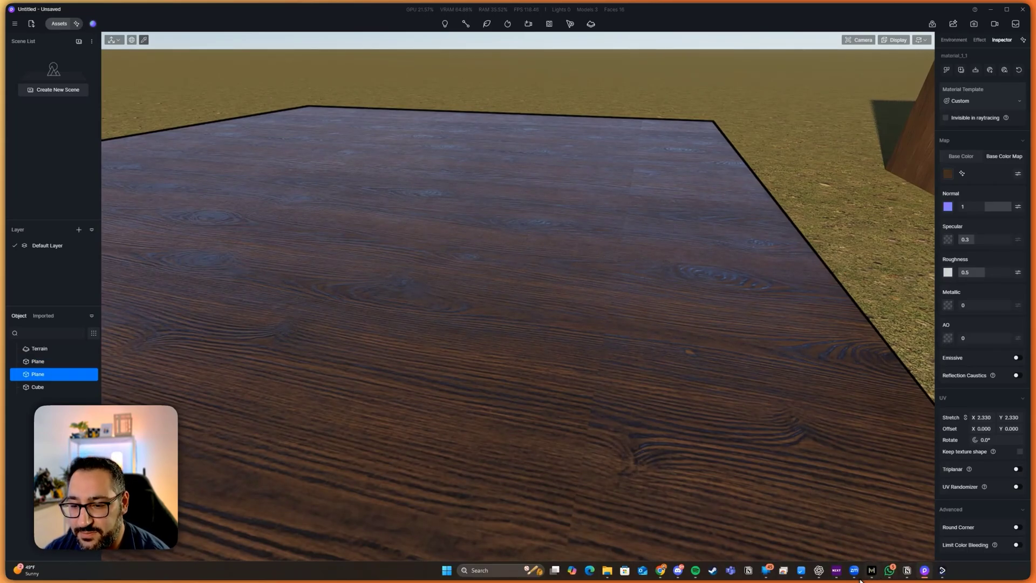
click(818, 570)
scroll(367, 226, down, 5)
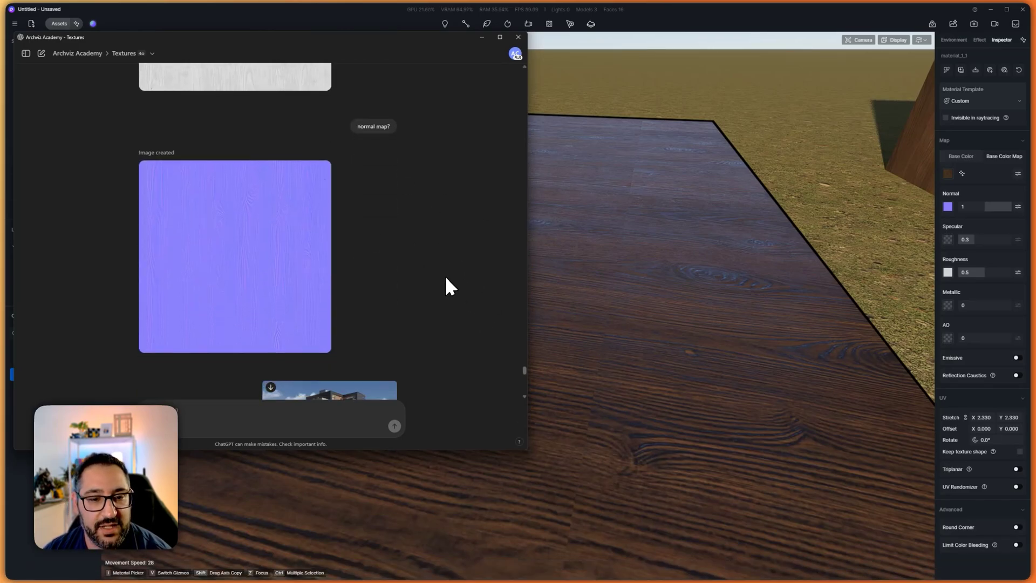
scroll(451, 285, down, 5)
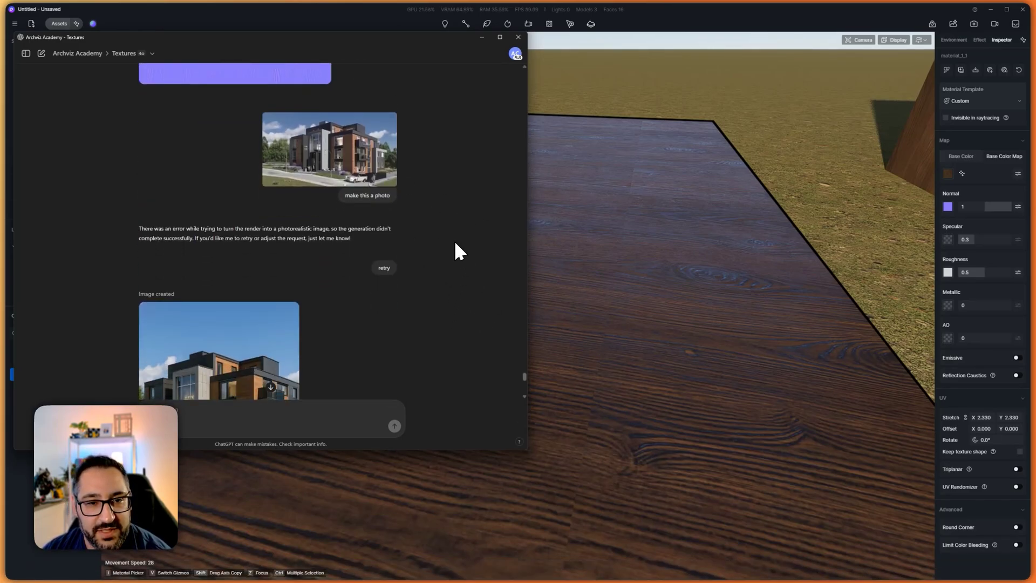
scroll(457, 242, down, 1)
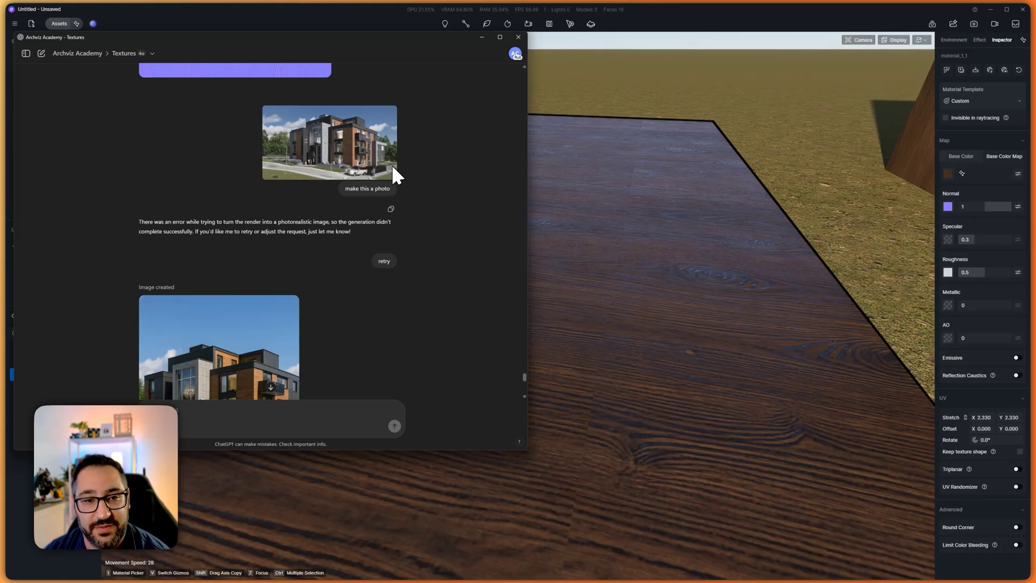
scroll(393, 165, down, 2)
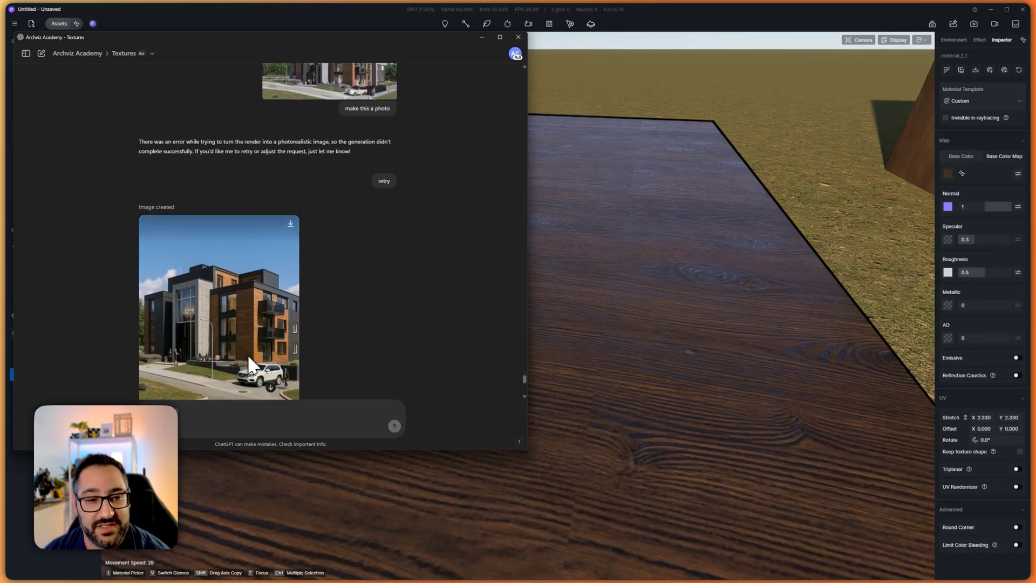
View the uploaded building render and the generated photo version enlarged, one after the other, to compare them
scroll(253, 348, up, 2)
click(340, 171)
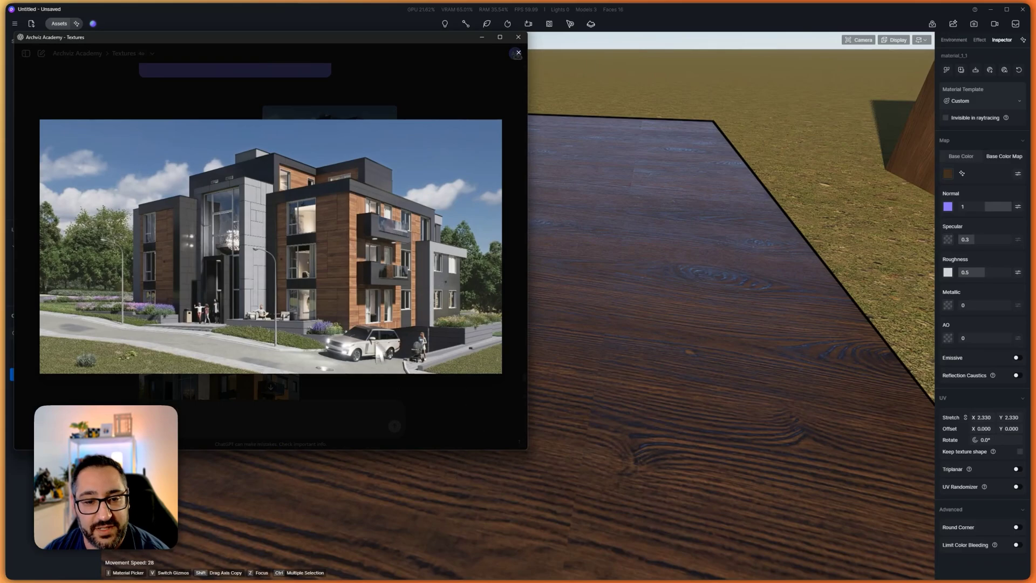
click(358, 397)
scroll(344, 308, down, 2)
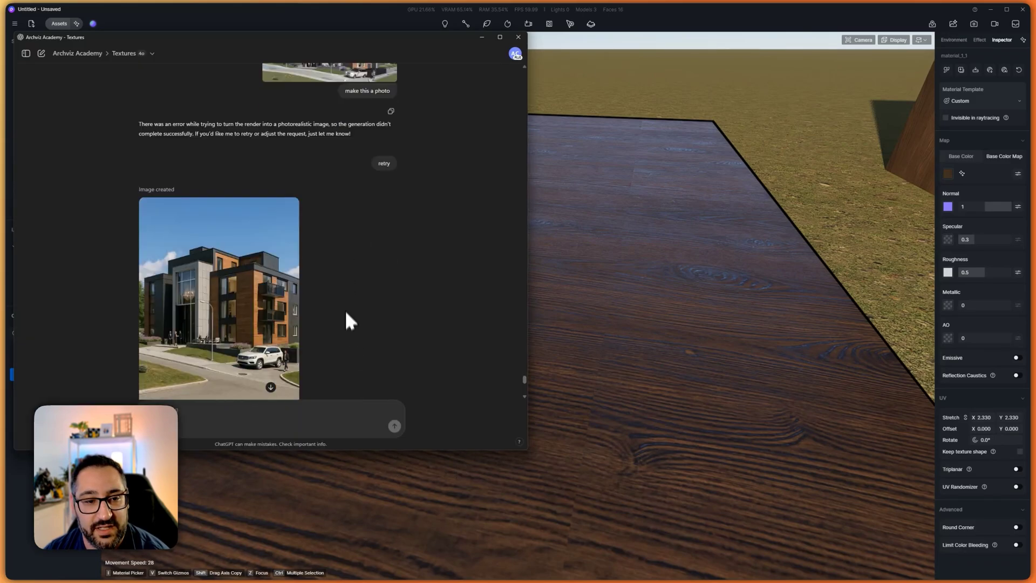
click(277, 296)
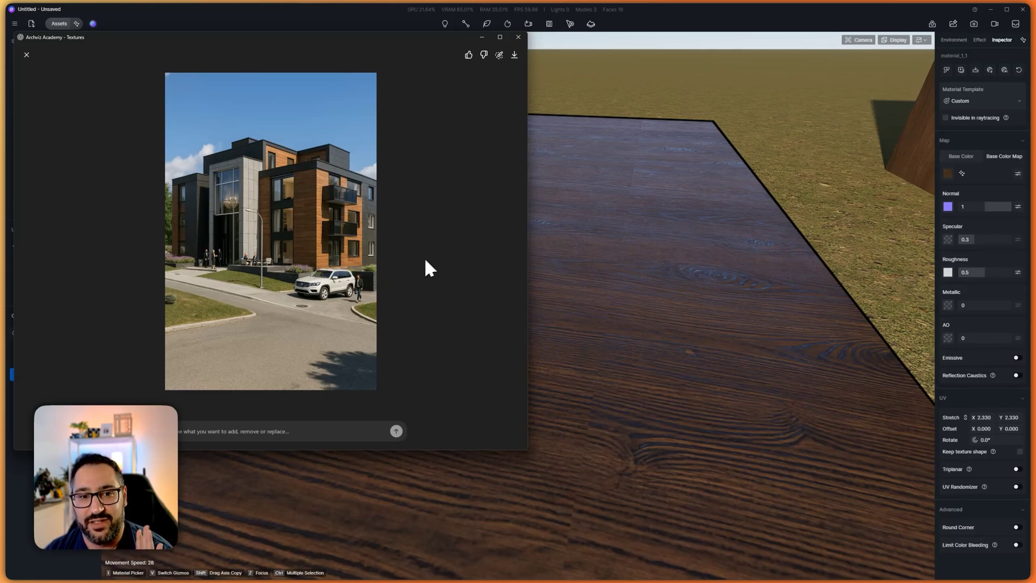
key(Escape)
Review the seamless texture made from the grey marble tile, and switch to Chrome to view the source tile's product page
scroll(427, 216, down, 8)
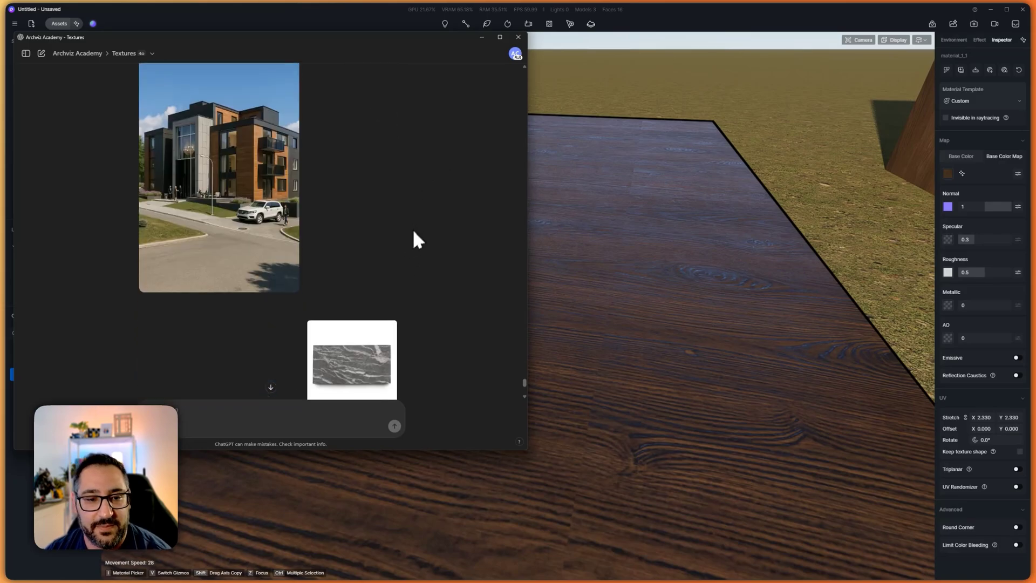
scroll(427, 229, down, 2)
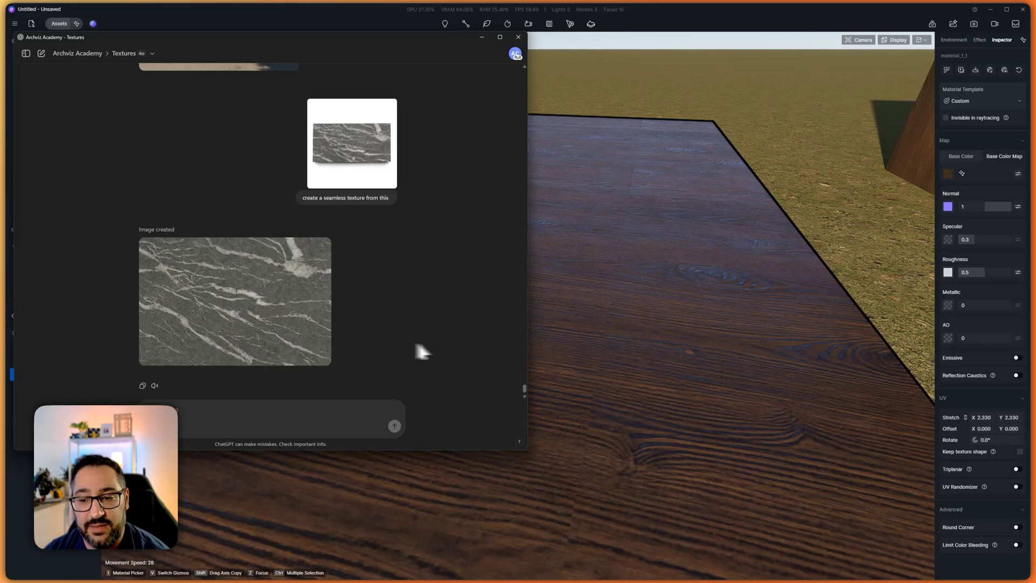
mouse_move(735, 576)
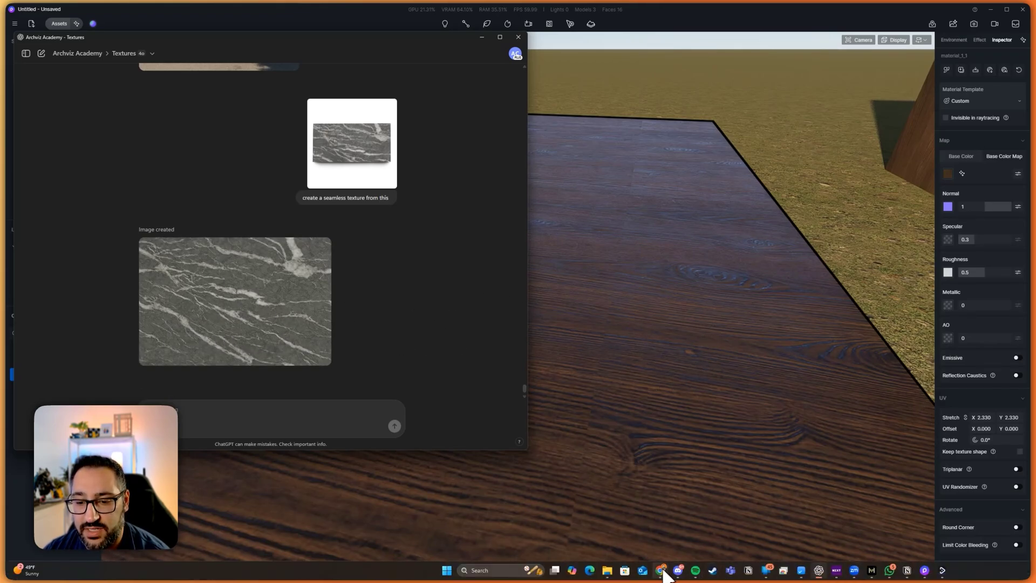
mouse_move(662, 570)
click(736, 533)
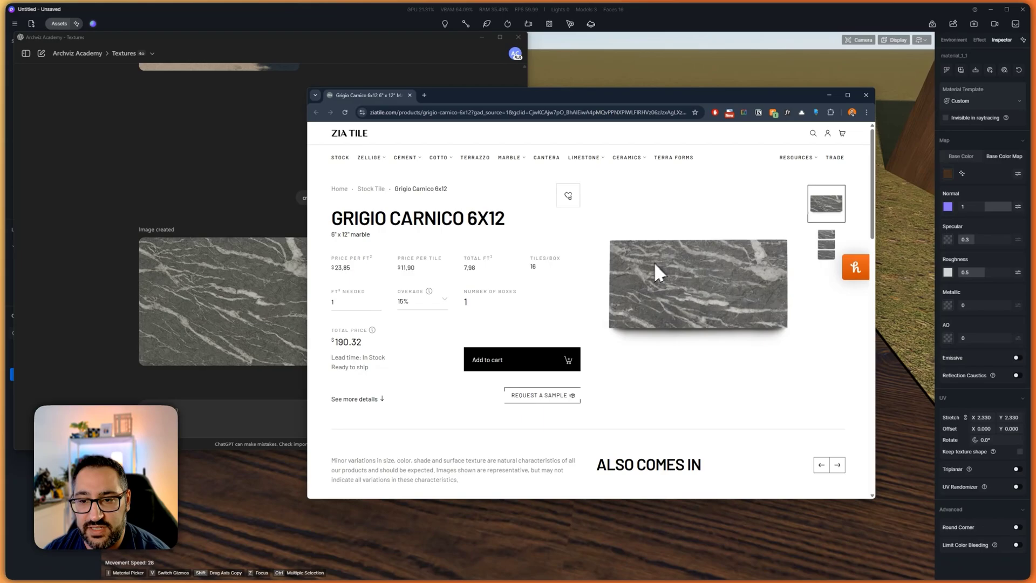
Search Google for "marble white" and open the sponsored Italian Statuary white marble tile from MarbleOnline
click(495, 112)
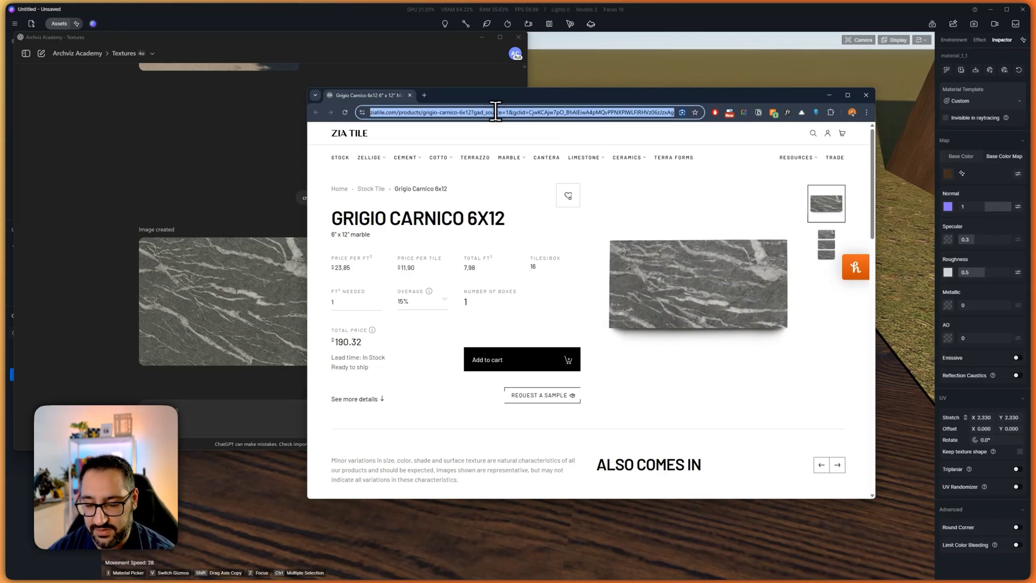
text(marble white)
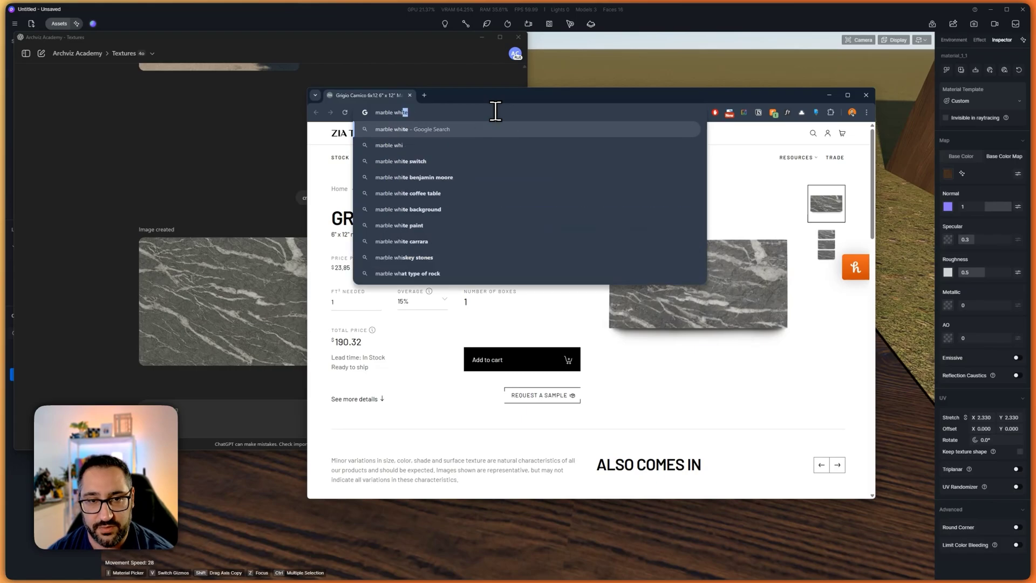
key(Return)
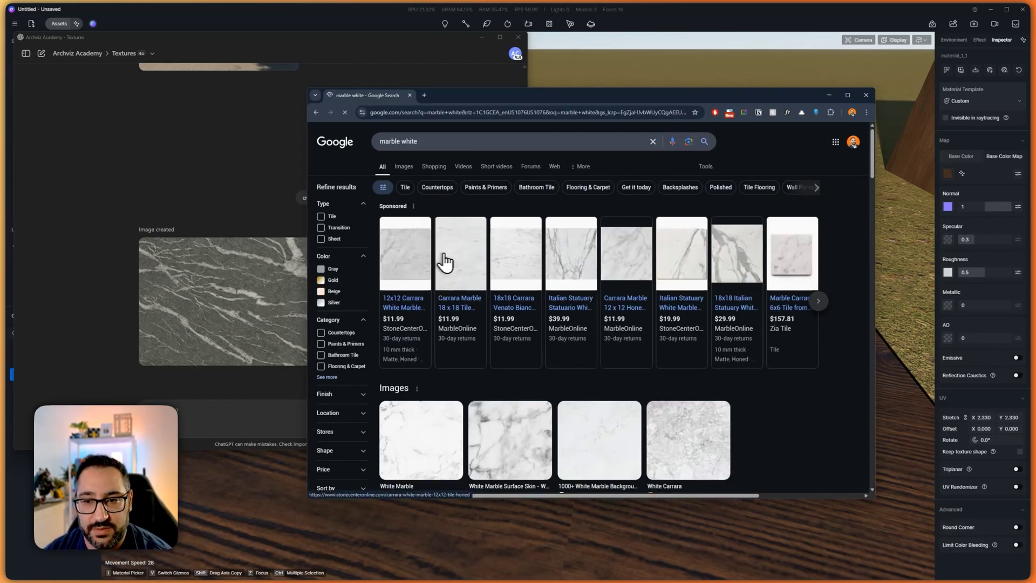
scroll(578, 296, down, 4)
scroll(583, 284, up, 2)
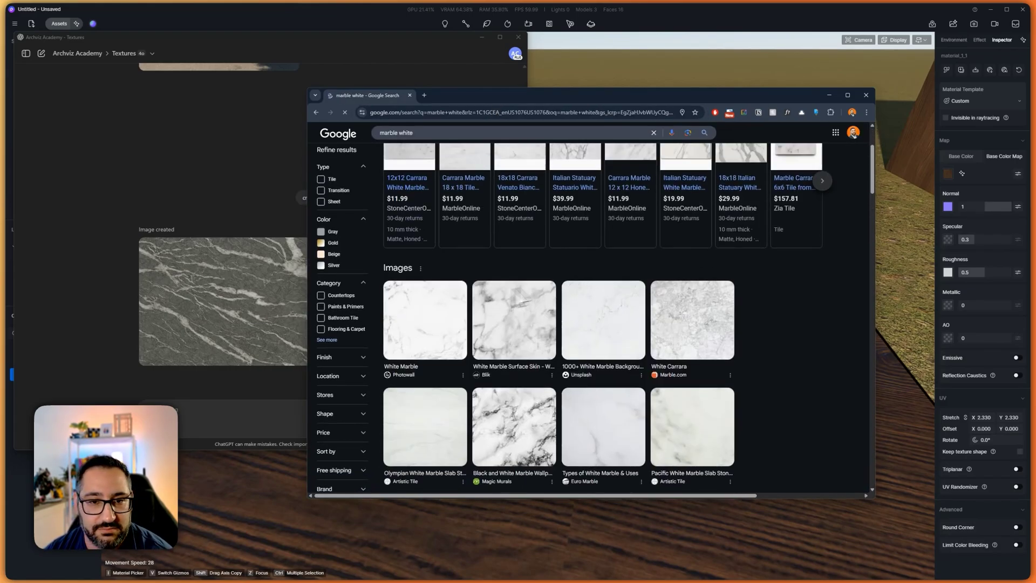
scroll(522, 297, down, 3)
scroll(584, 300, up, 4)
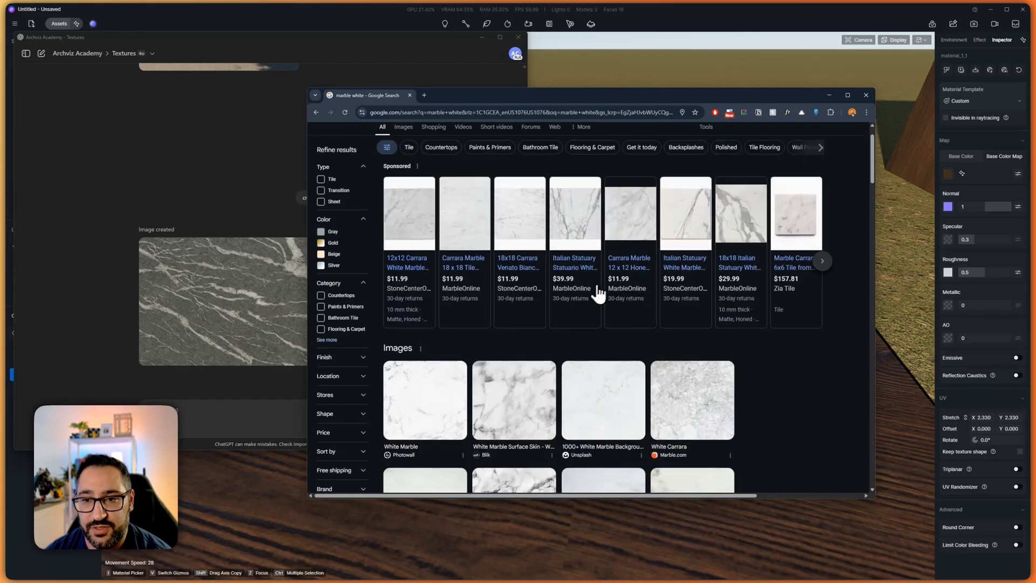
click(594, 221)
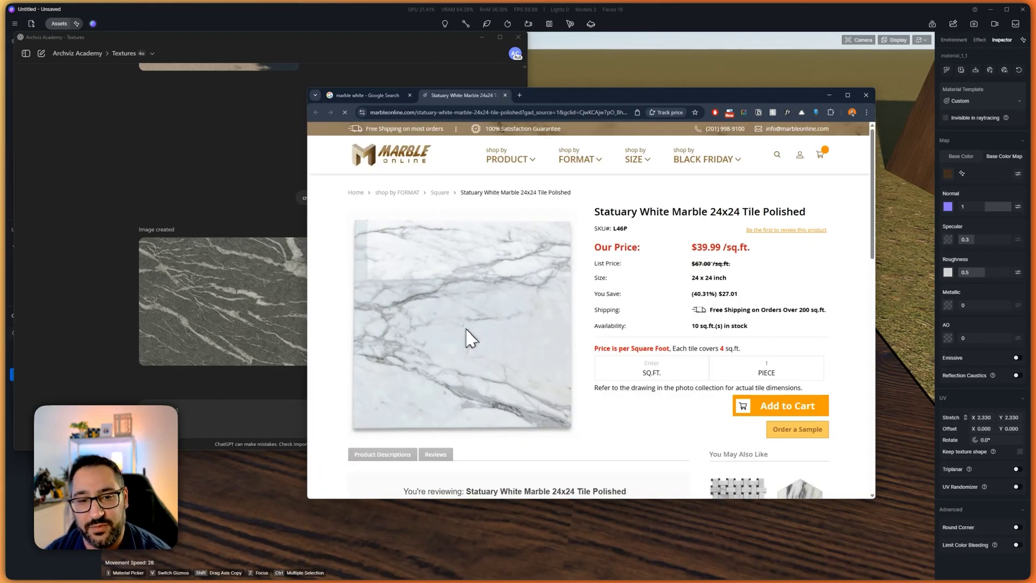
Open the related Statuary White Marble 1x2 Basketweave Mosaic Tile w/ Nero product from the tile's page
scroll(480, 323, down, 3)
scroll(513, 293, up, 3)
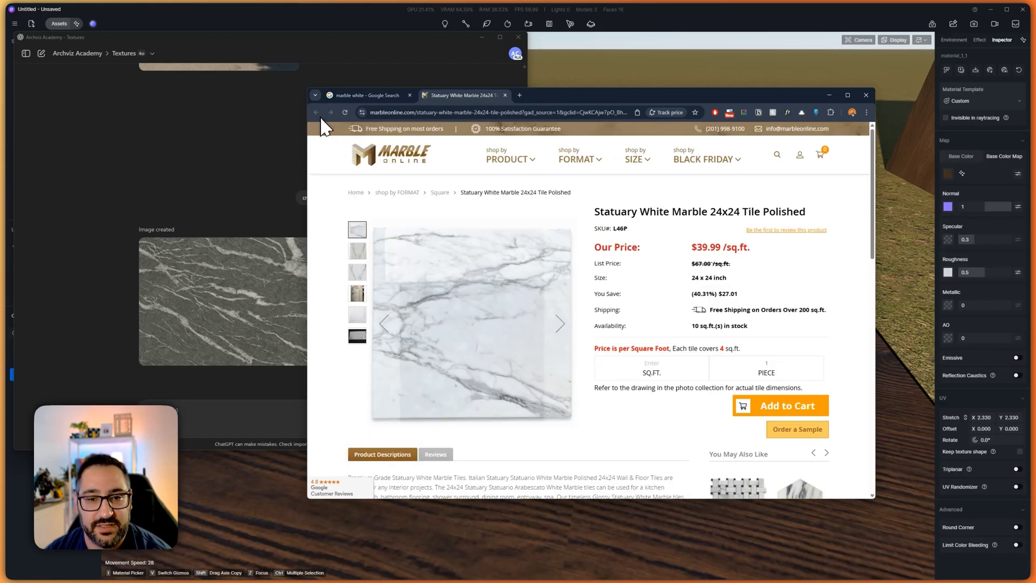
scroll(516, 282, down, 3)
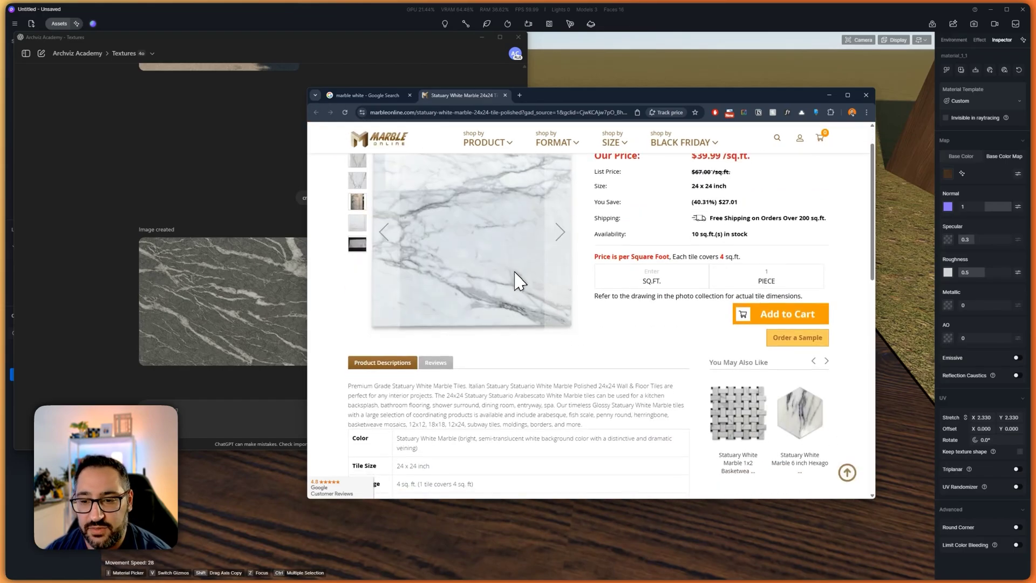
click(745, 418)
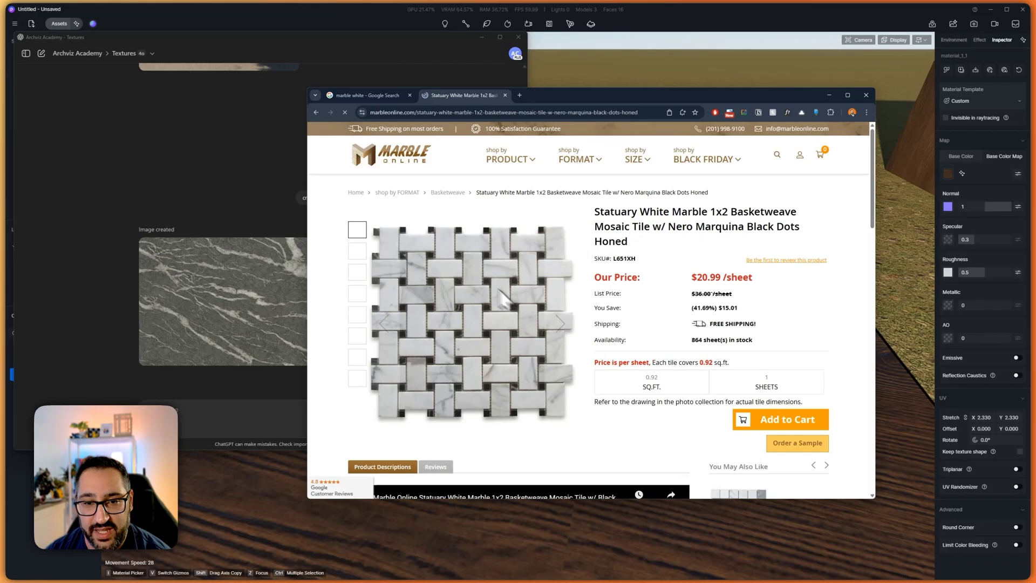
Look through the basketweave mosaic's product photos and copy the angled close-up image of the tiles
right_click(473, 278)
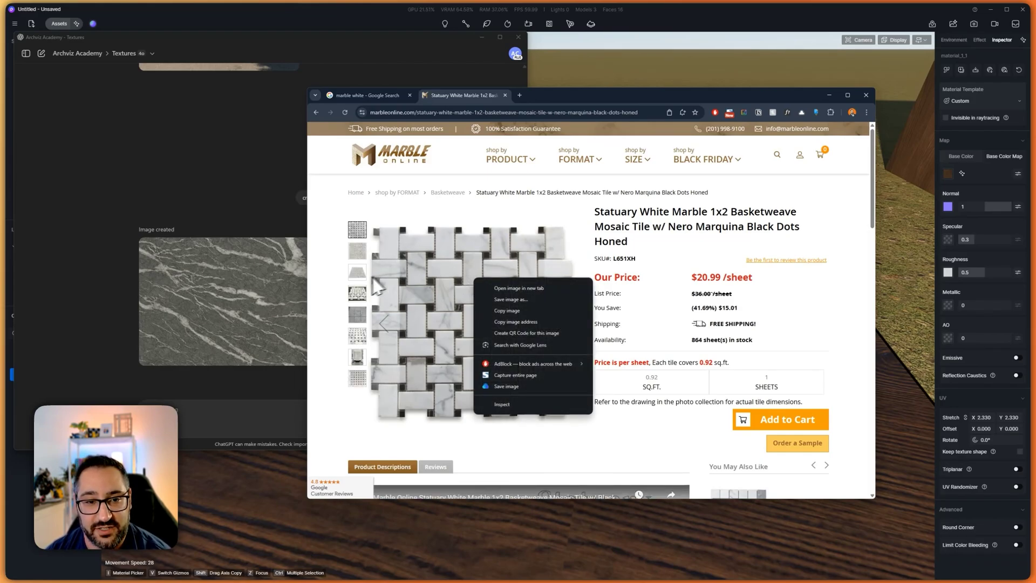
click(359, 253)
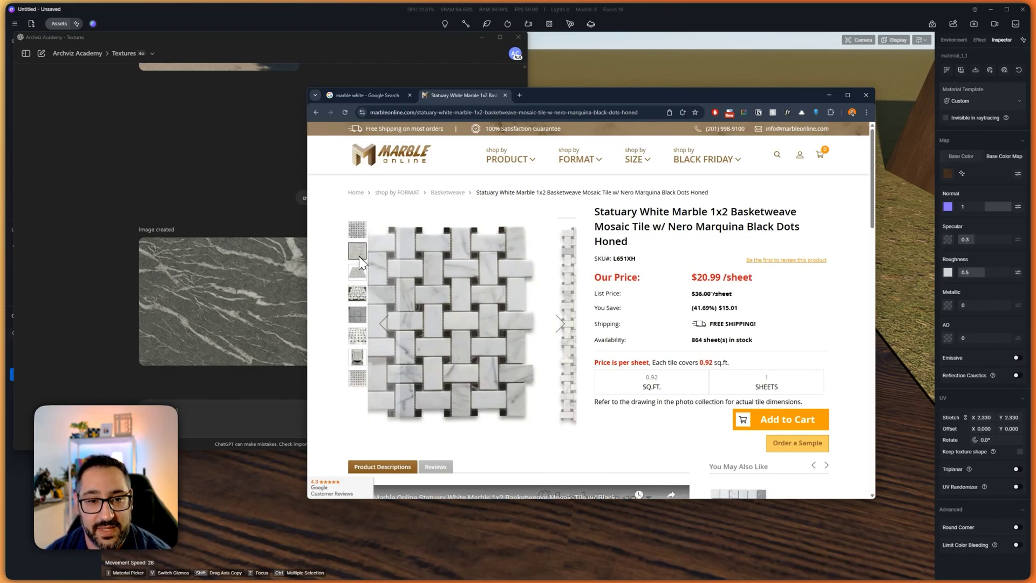
click(355, 294)
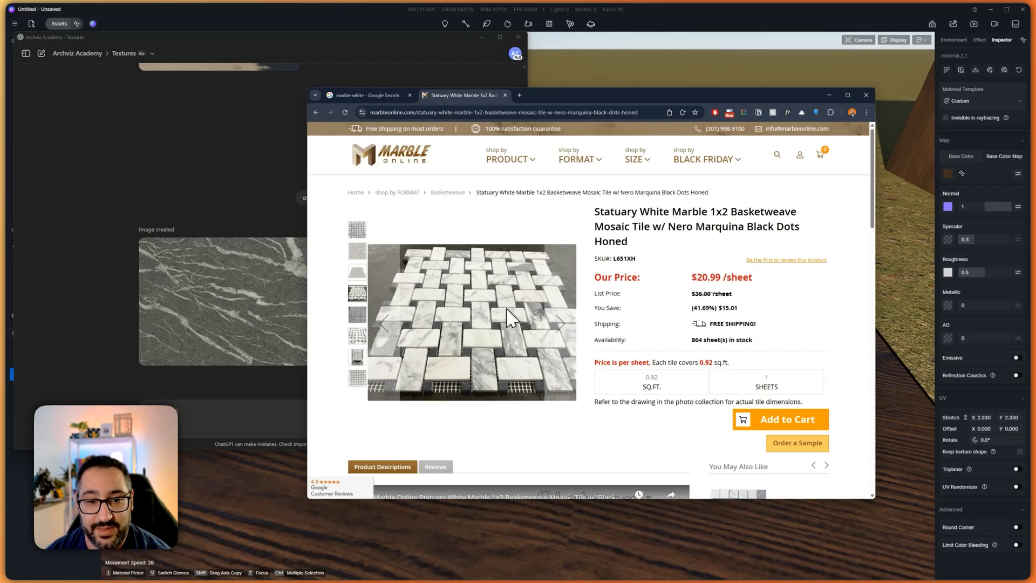
click(360, 337)
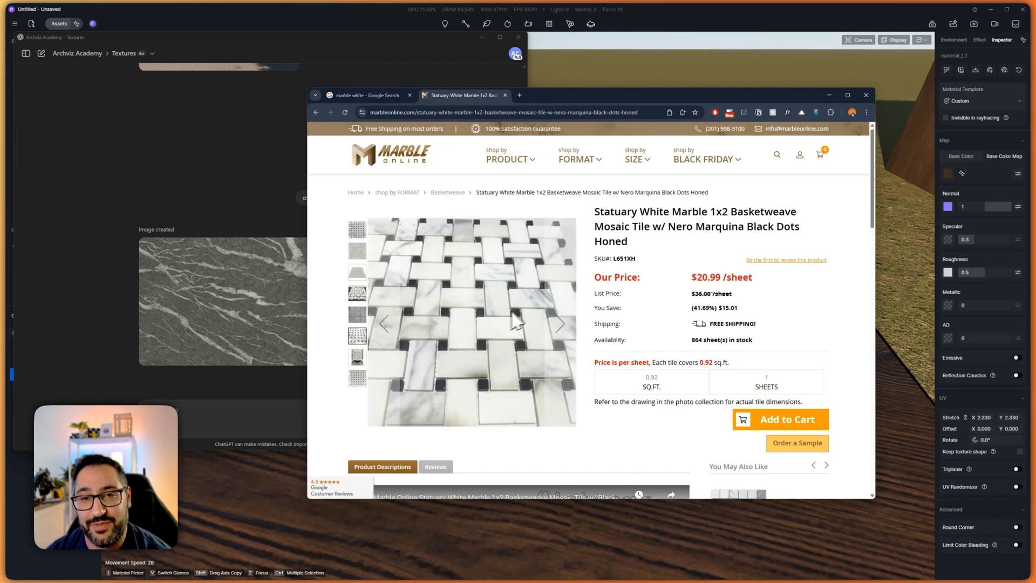
right_click(479, 294)
click(535, 318)
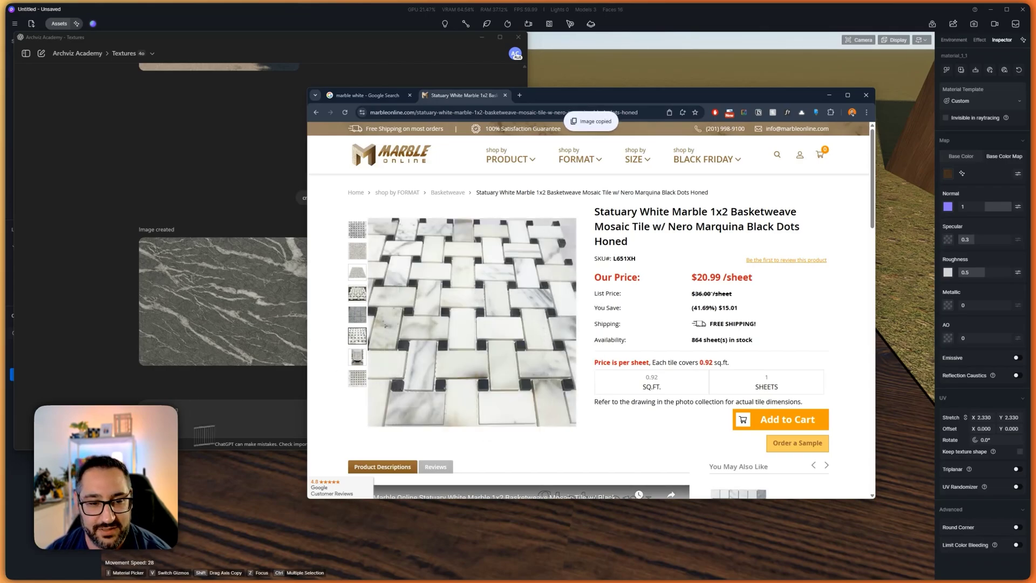
Attach the copied mosaic photo to the ChatGPT Textures chat and send the prompt "make a texture of this"
click(254, 411)
key(ctrl+v)
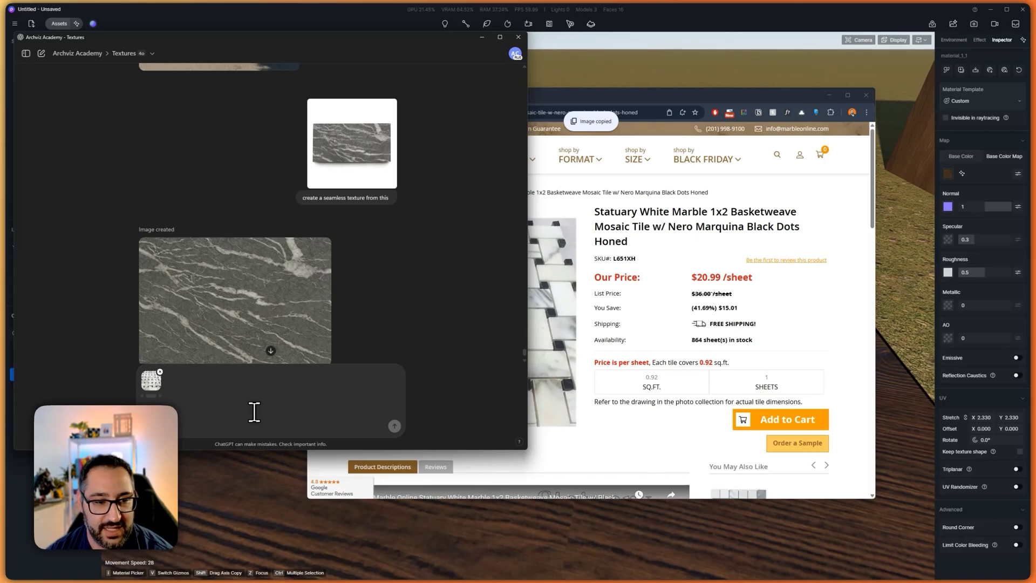
text(ure )
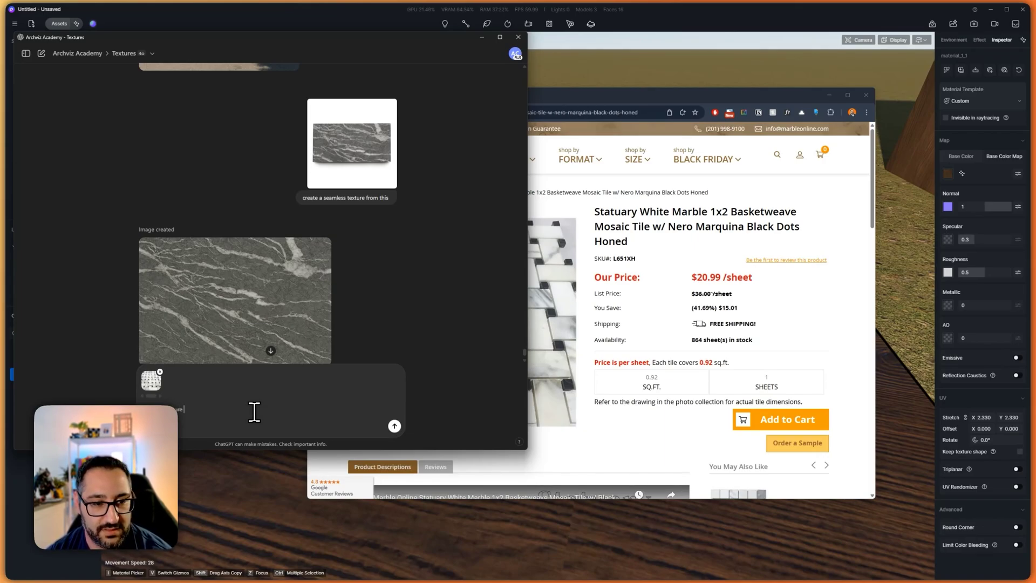
text( of this)
key(Return)
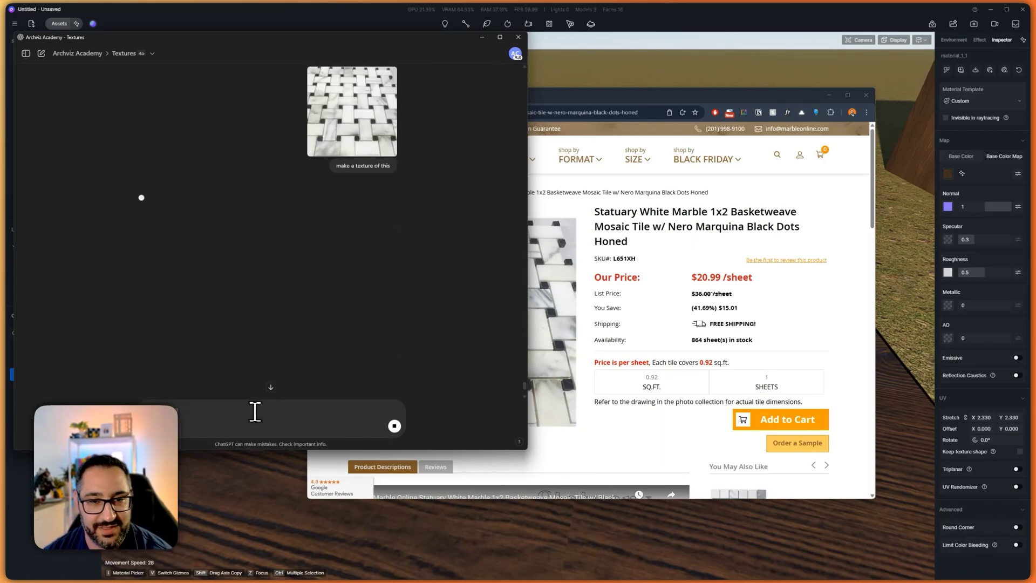
Move the Chrome window clear of the chat and view the mosaic's multi-sheet and full-sheet photos
drag(640, 101, 733, 106)
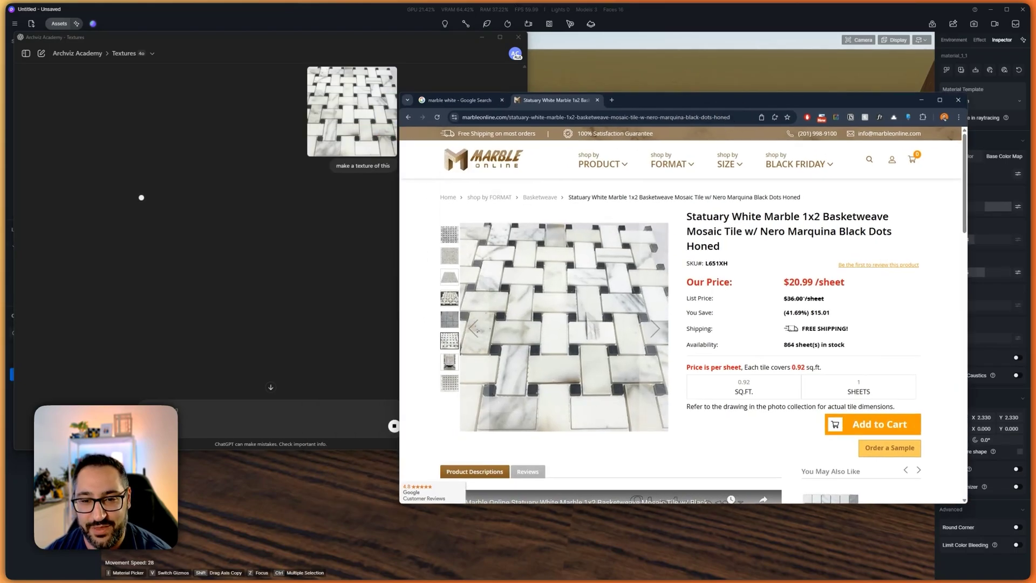
click(451, 300)
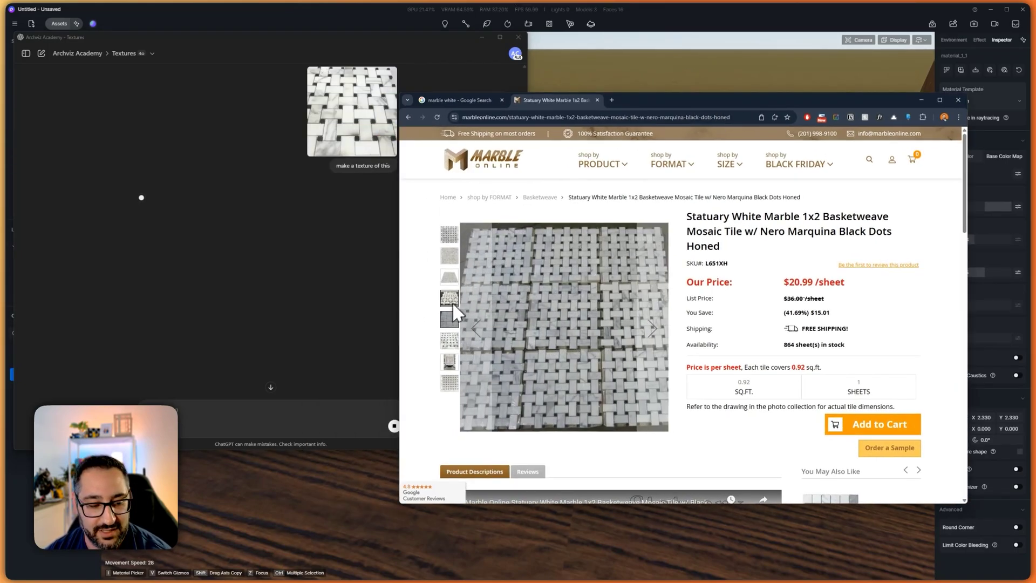
click(451, 258)
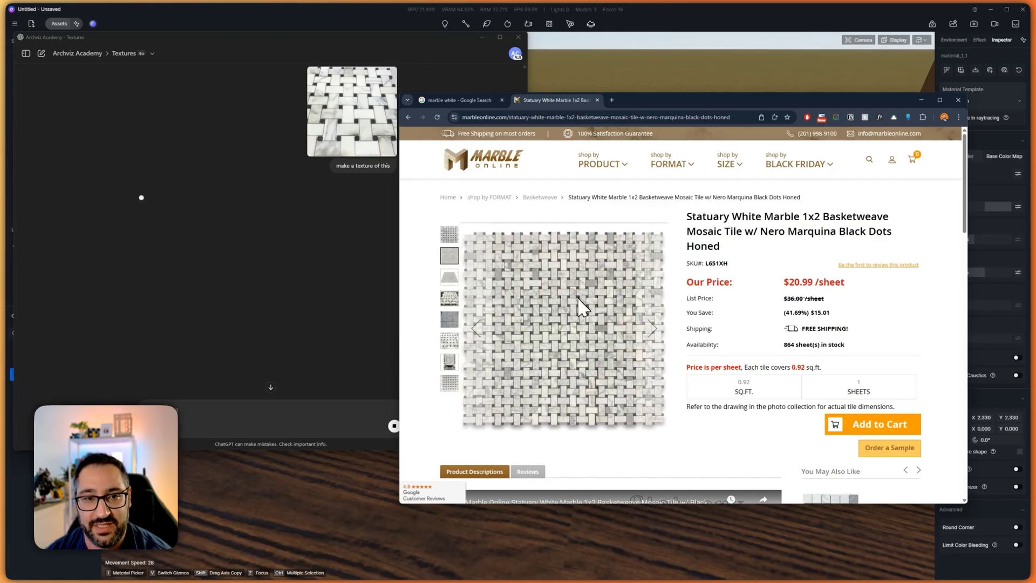
Return to the ChatGPT chat and retry the texture generation for the mosaic photo
click(341, 360)
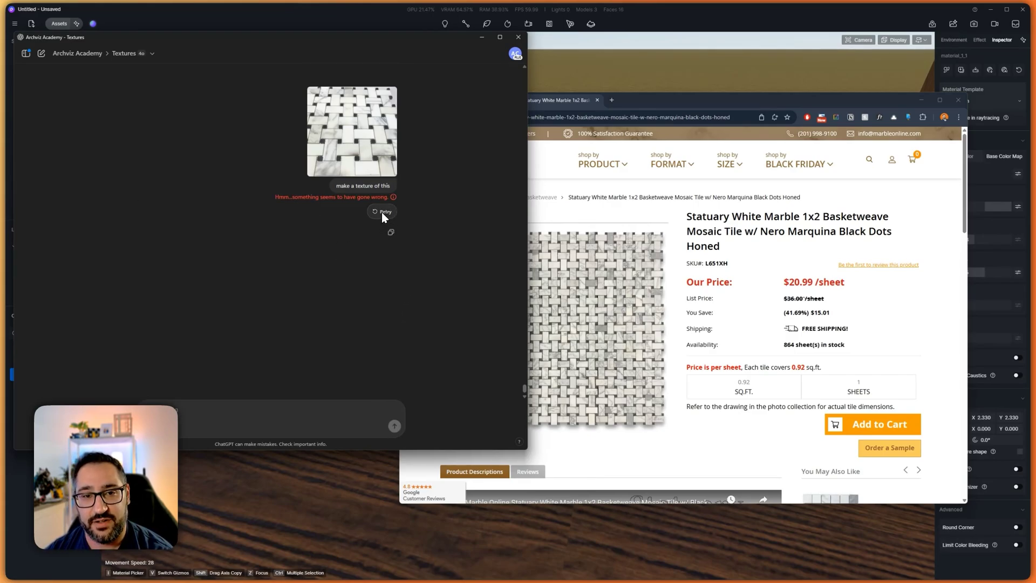
click(383, 212)
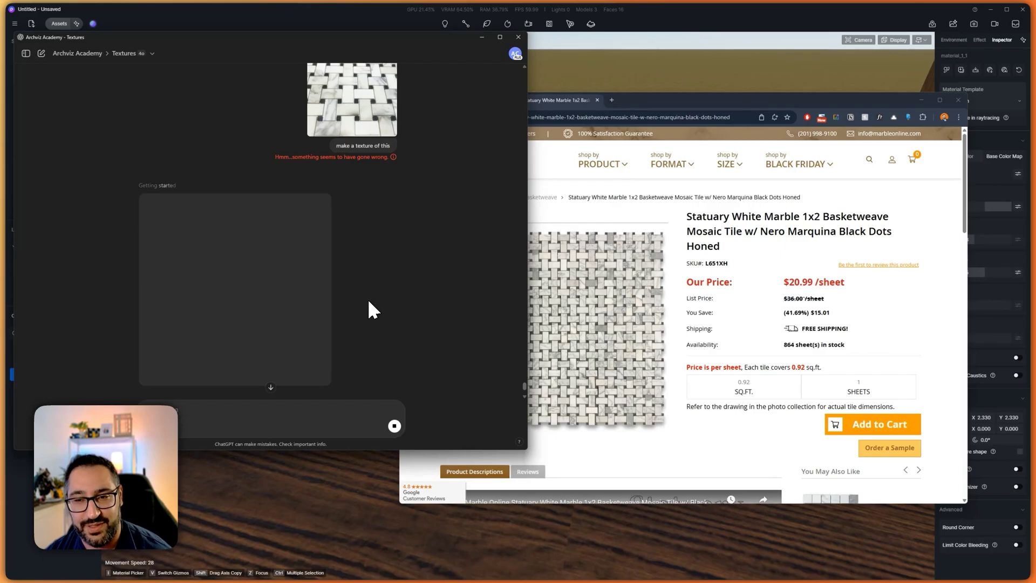
Attach the building render to the Textures chat and send the prompt "make this a pencil drawing"
scroll(385, 294, up, 10)
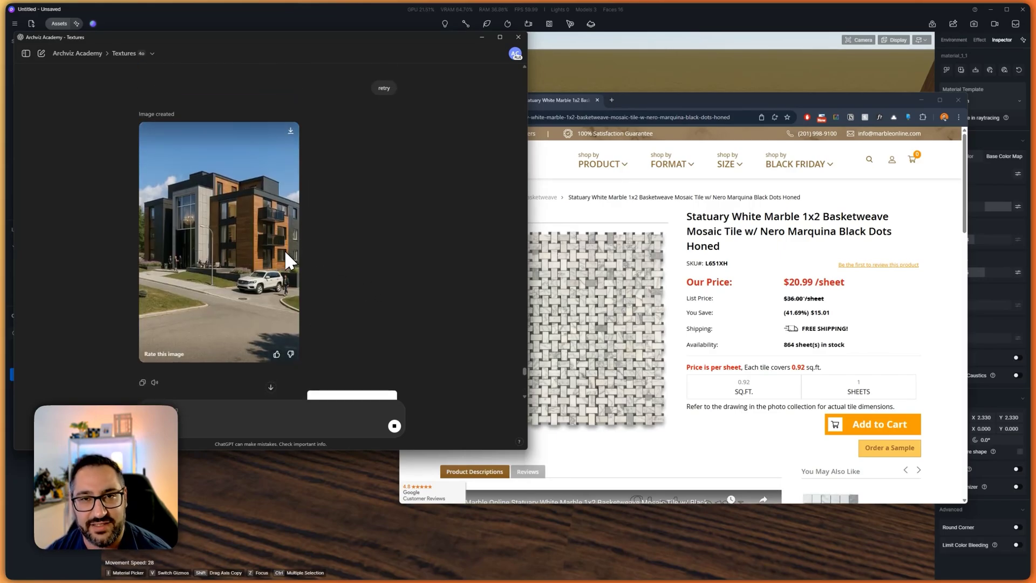
scroll(284, 252, down, 5)
scroll(306, 272, down, 7)
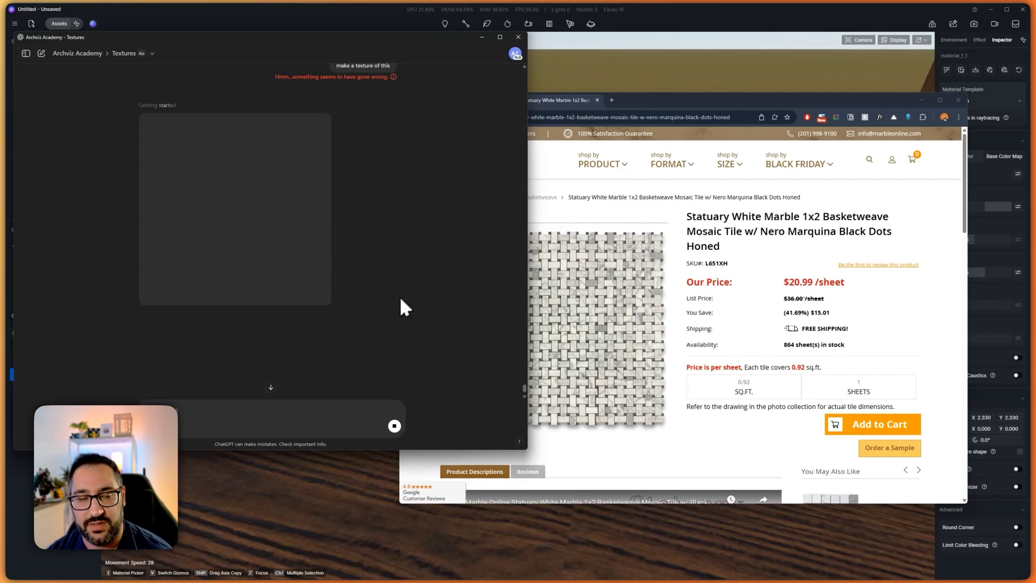
scroll(397, 278, up, 10)
scroll(397, 288, up, 10)
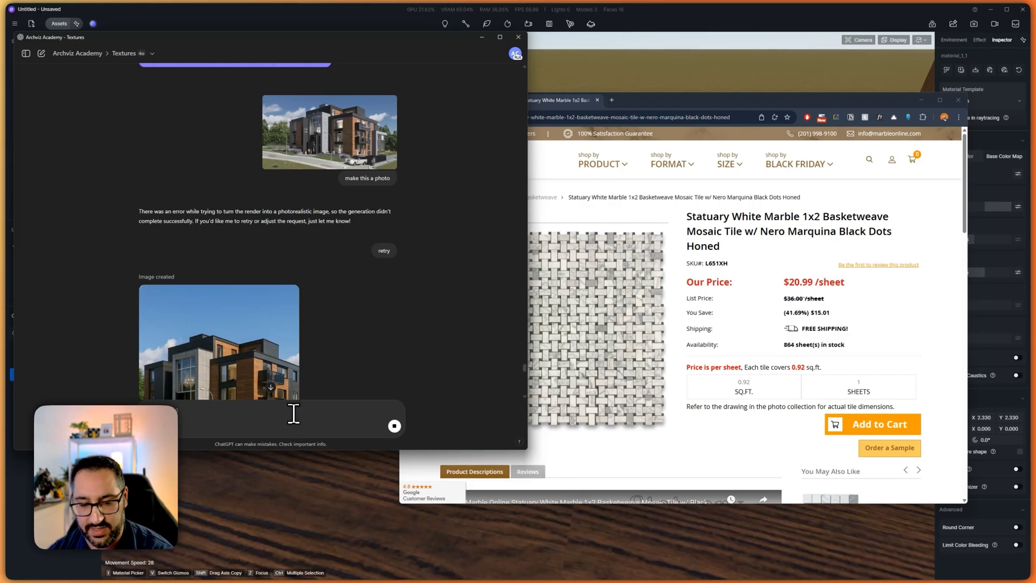
key(ctrl+v)
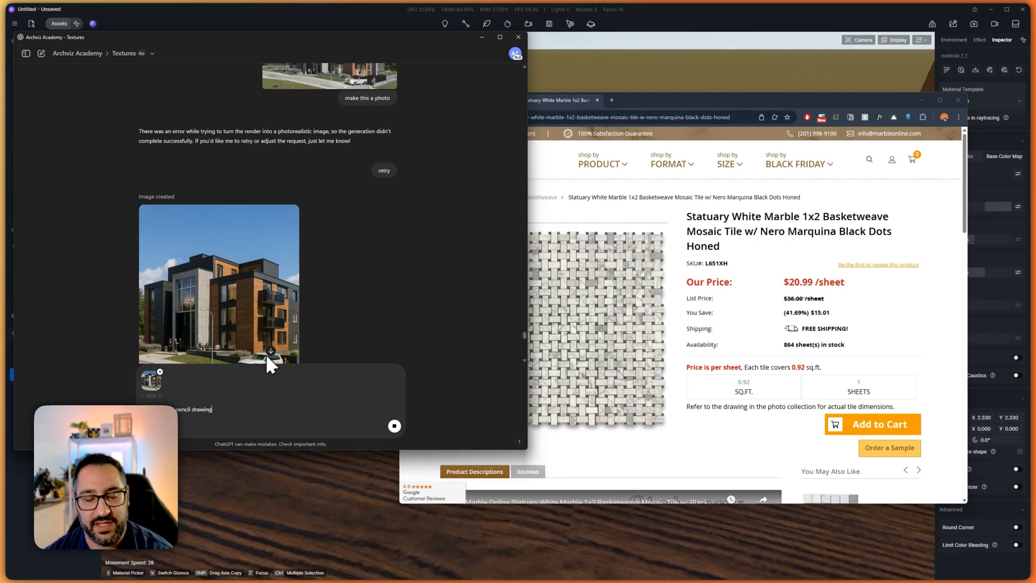
scroll(475, 323, down, 10)
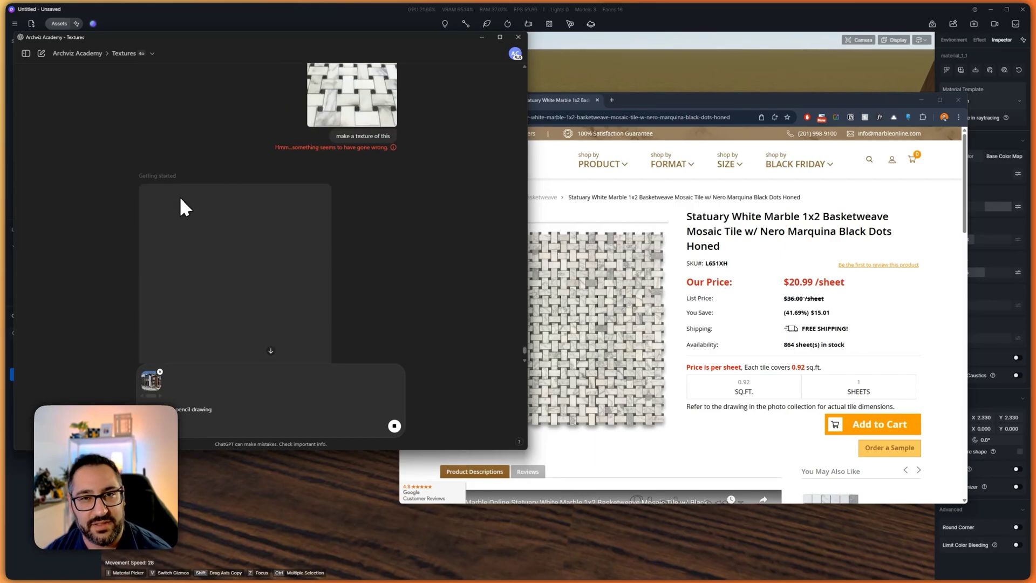
scroll(237, 232, down, 1)
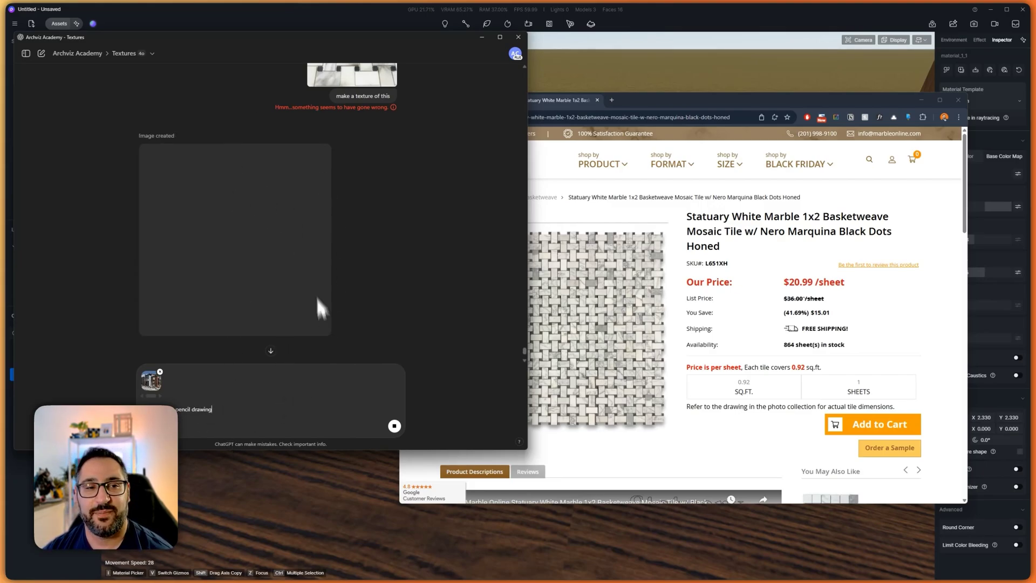
scroll(300, 341, up, 1)
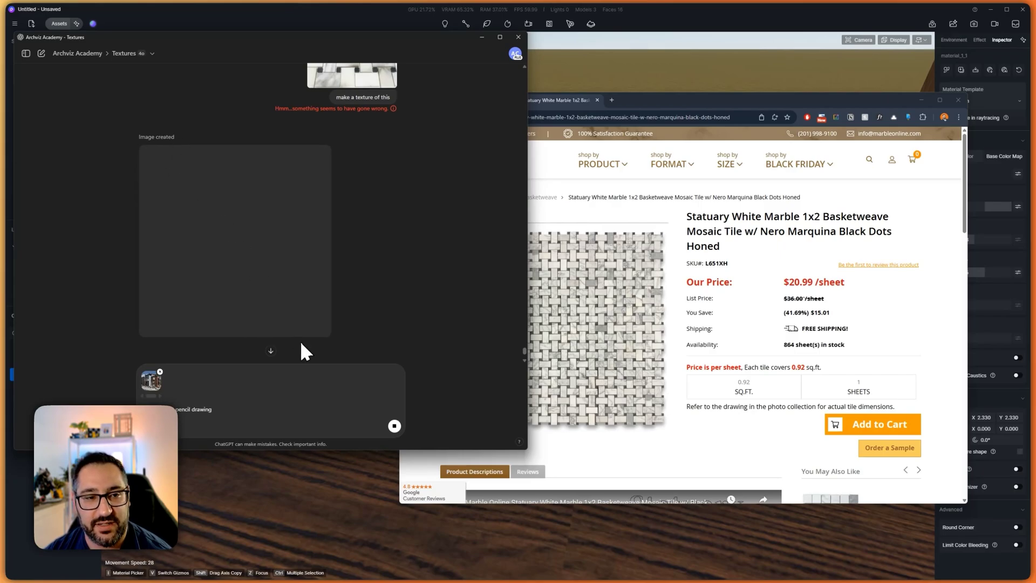
scroll(283, 289, down, 2)
scroll(326, 295, up, 1)
scroll(324, 291, up, 1)
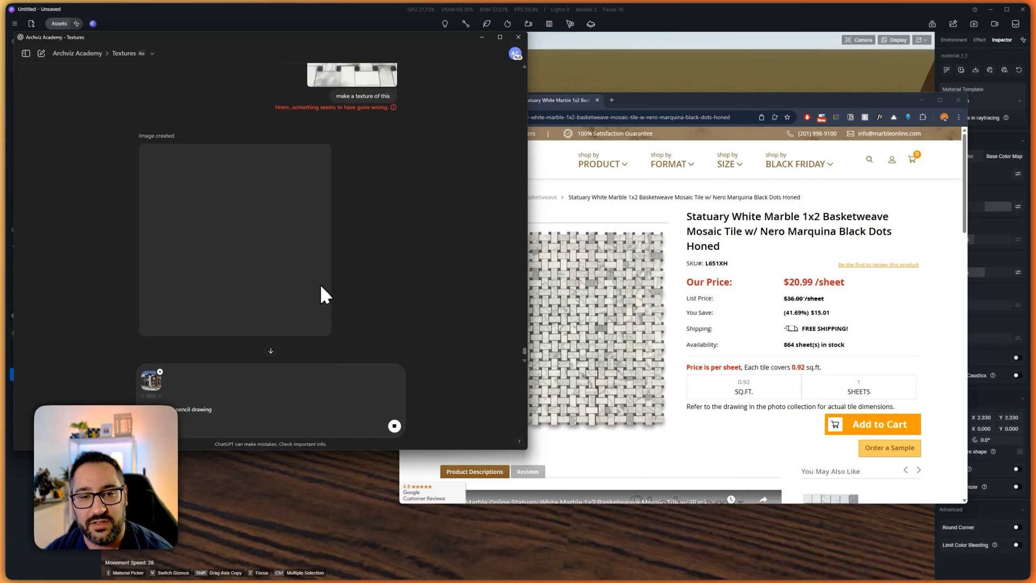
key(Return)
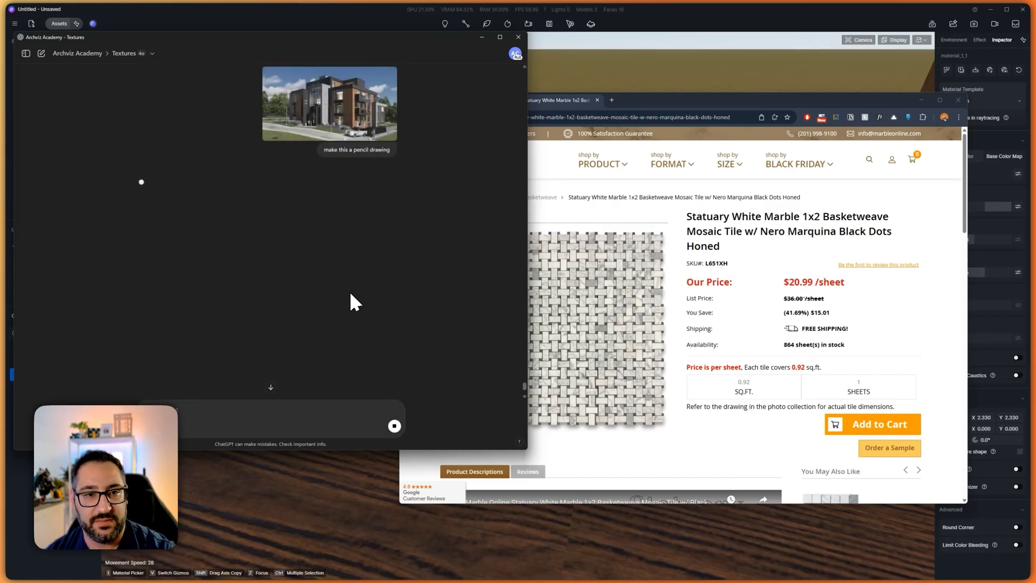
Refresh the blank mosaic result by opening the Archviz Academy project and reopening the Textures chat
scroll(346, 279, up, 3)
scroll(265, 276, up, 6)
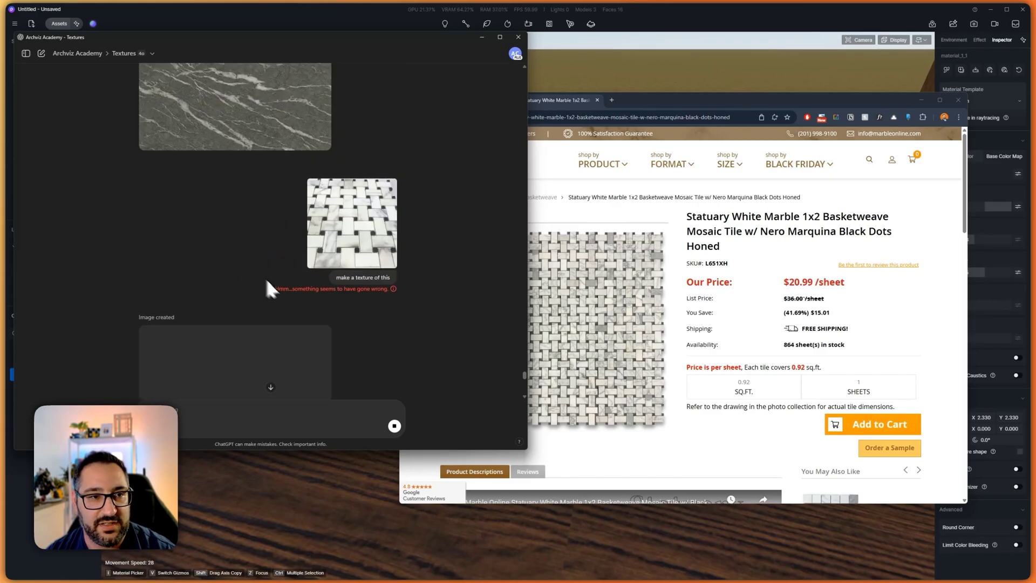
scroll(263, 275, down, 5)
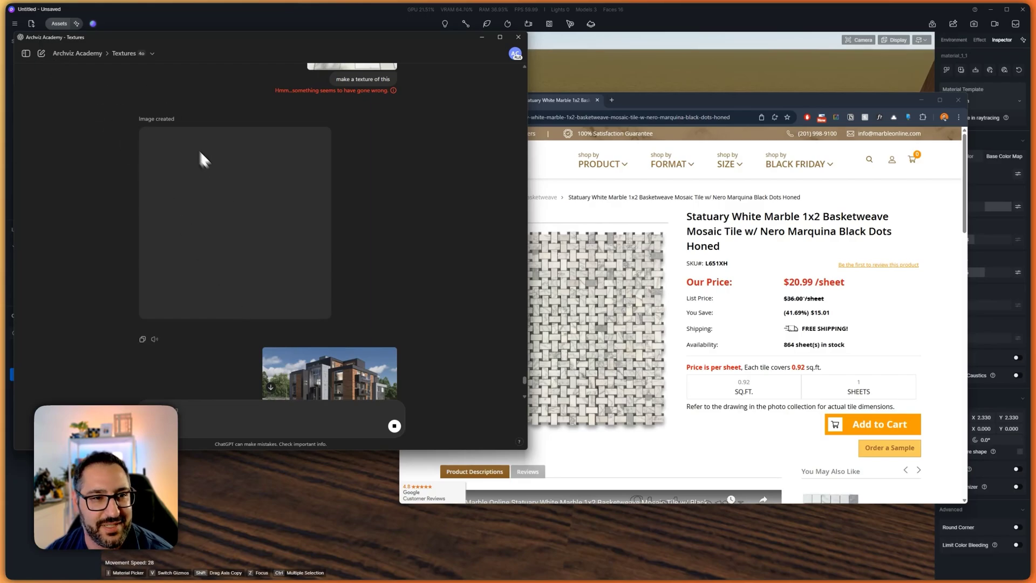
click(95, 54)
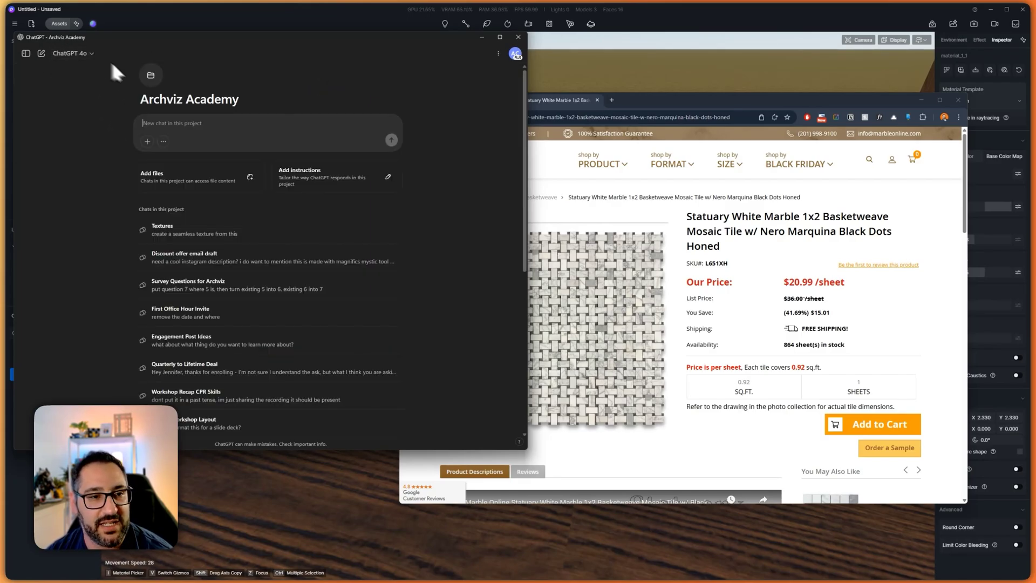
click(196, 258)
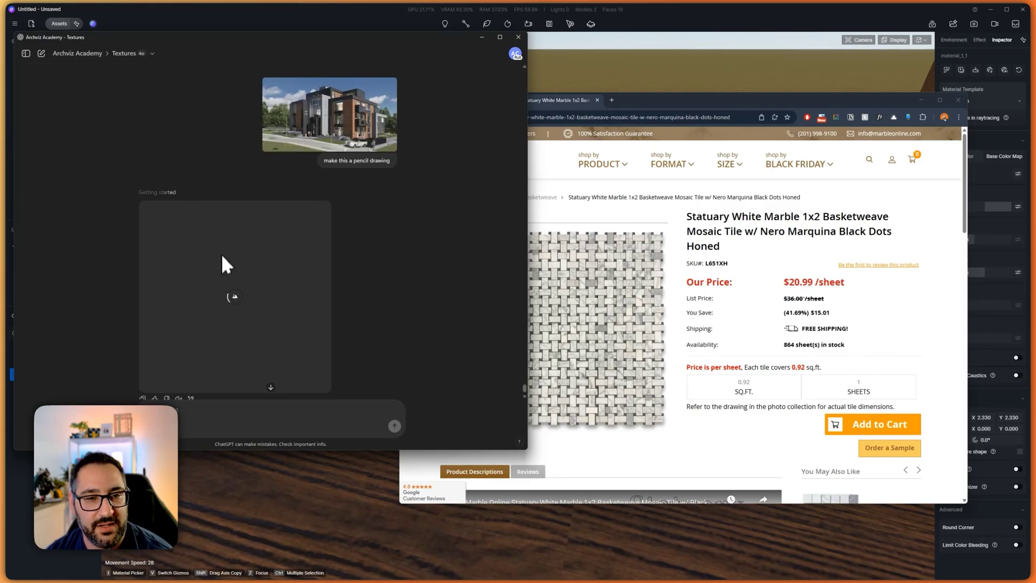
Download the generated basketweave mosaic texture as a PNG image to the Downloads folder
scroll(275, 262, up, 5)
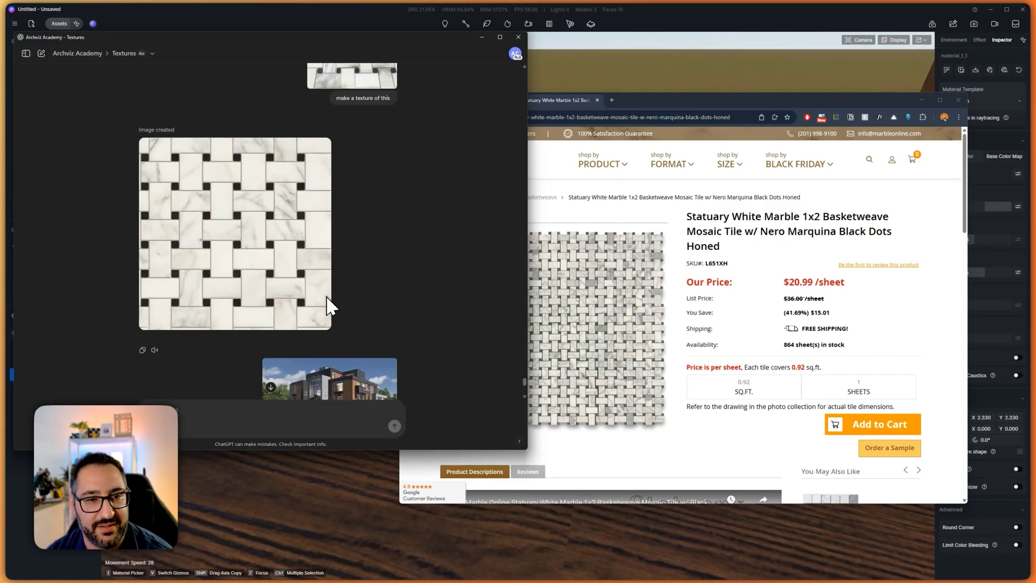
scroll(329, 298, up, 2)
scroll(332, 294, down, 1)
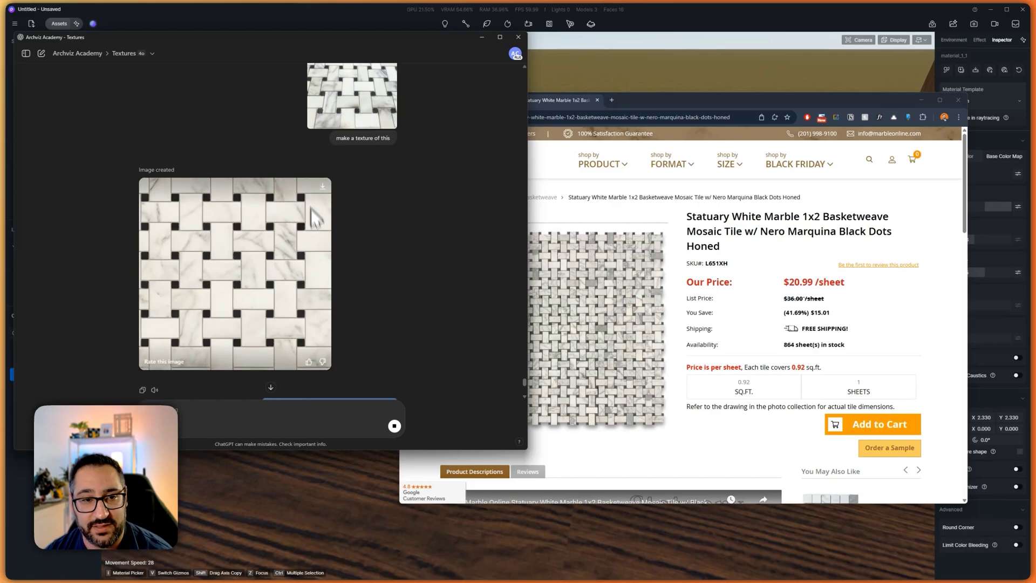
click(324, 186)
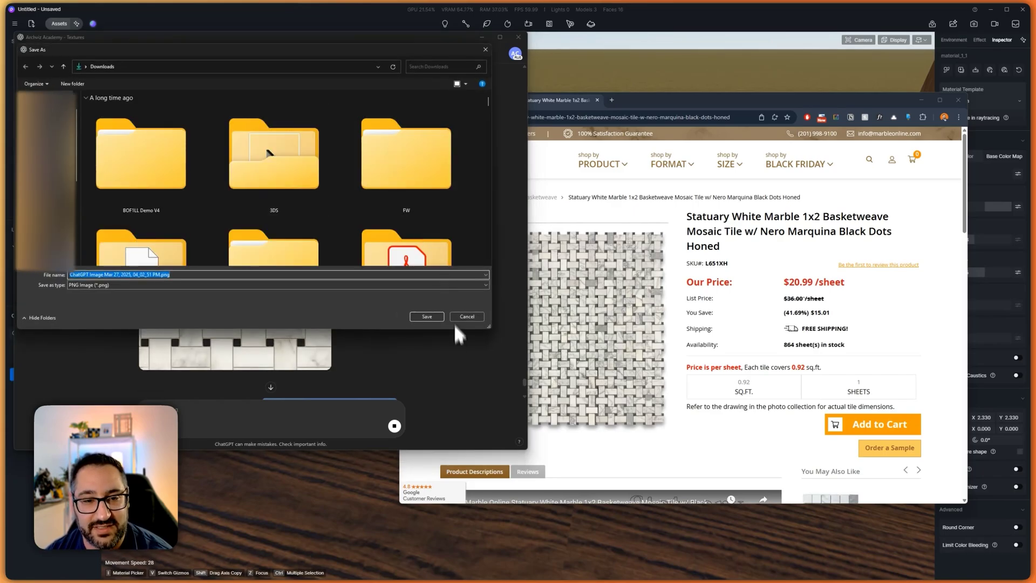
click(427, 316)
Switch to D5 Render, reset the selected plane's material and load "ChatGPT Image Mar 27, 2025, 04_02_51 PM.png" as its base color map
click(690, 85)
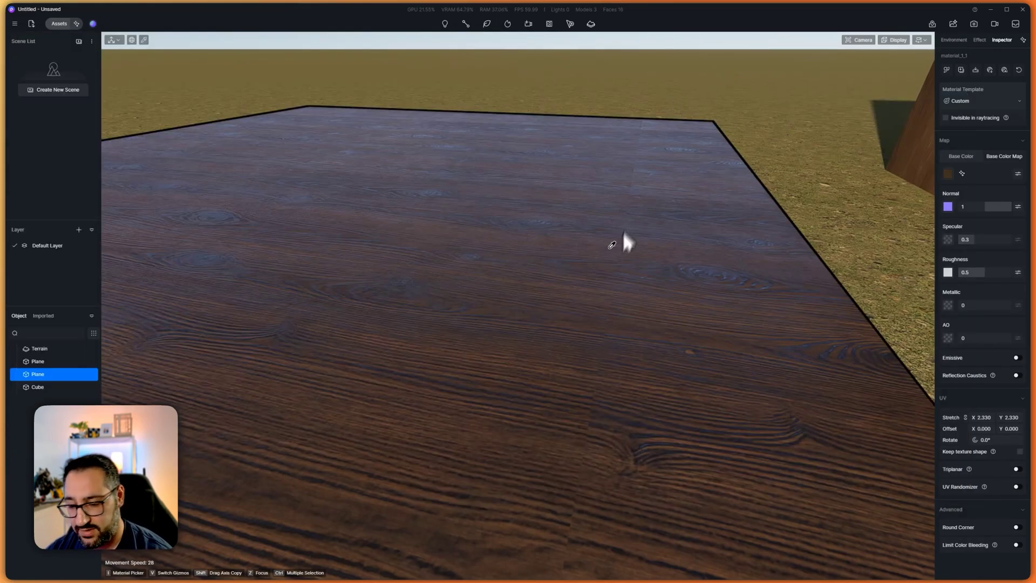
scroll(599, 262, down, 5)
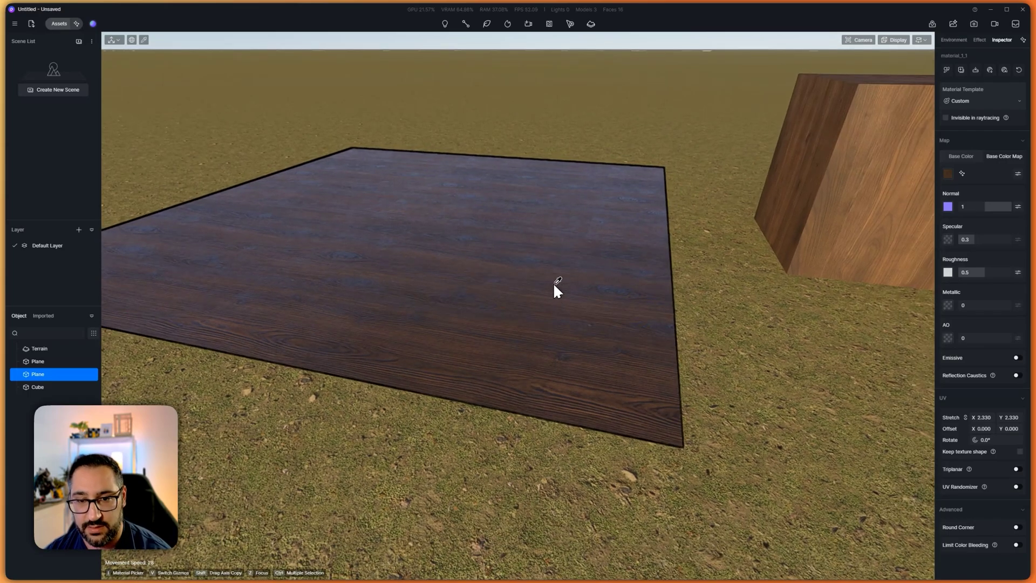
click(1019, 70)
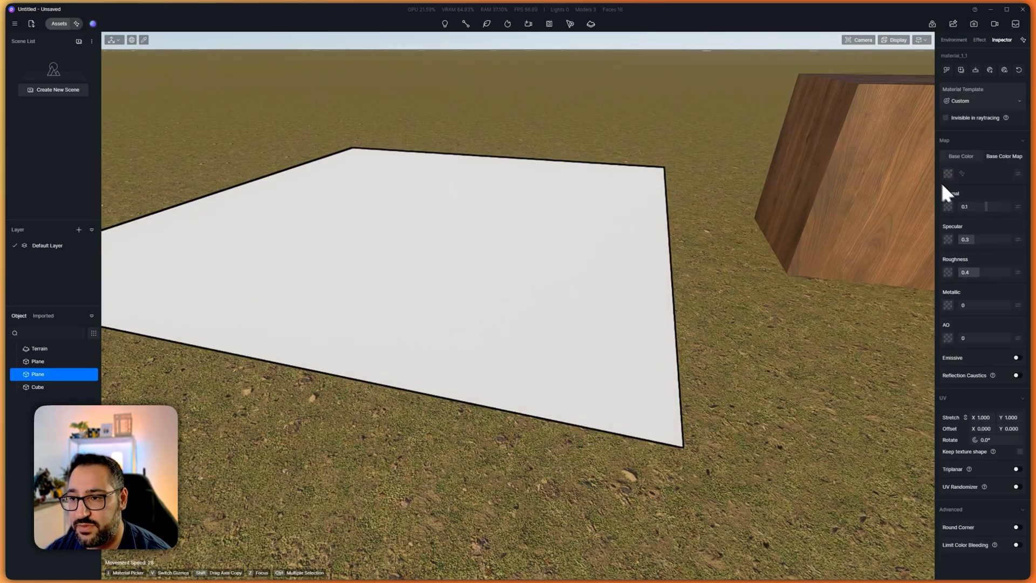
click(947, 173)
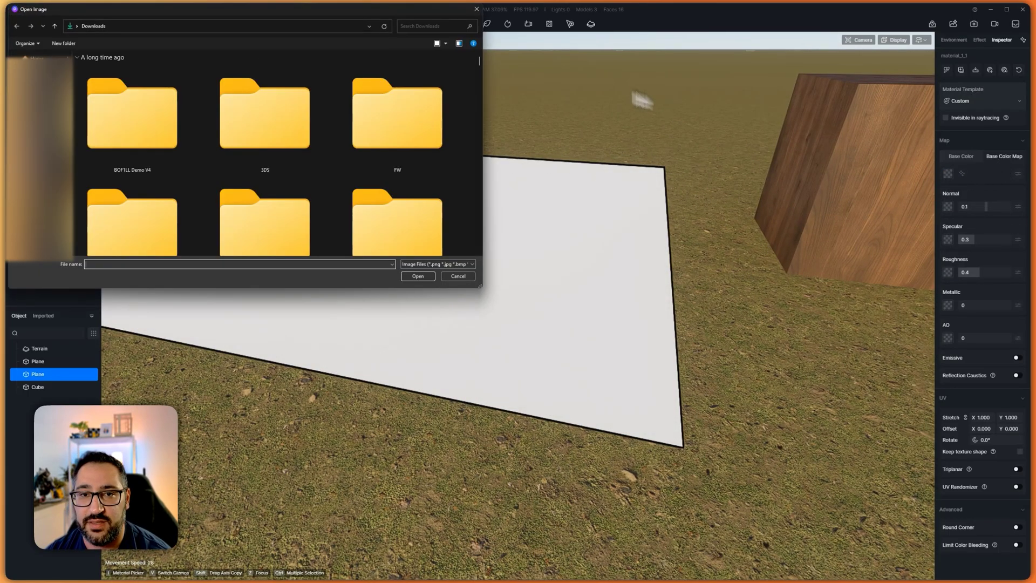
drag(480, 59, 470, 250)
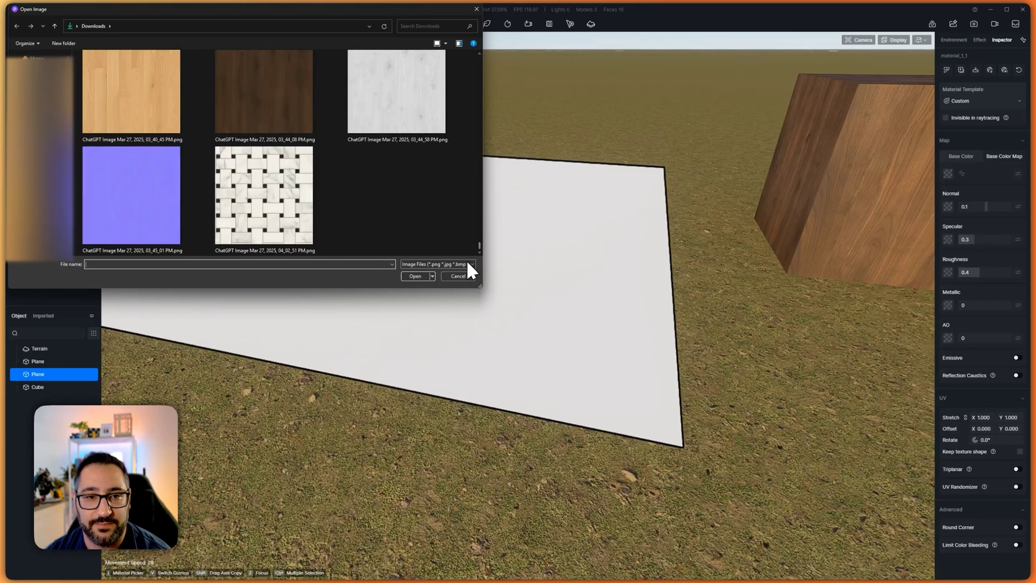
double_click(308, 225)
Set the mosaic material's UV stretch to 4.250 in X and Y and inspect the tiling across the plane
right_drag(556, 279, 564, 290)
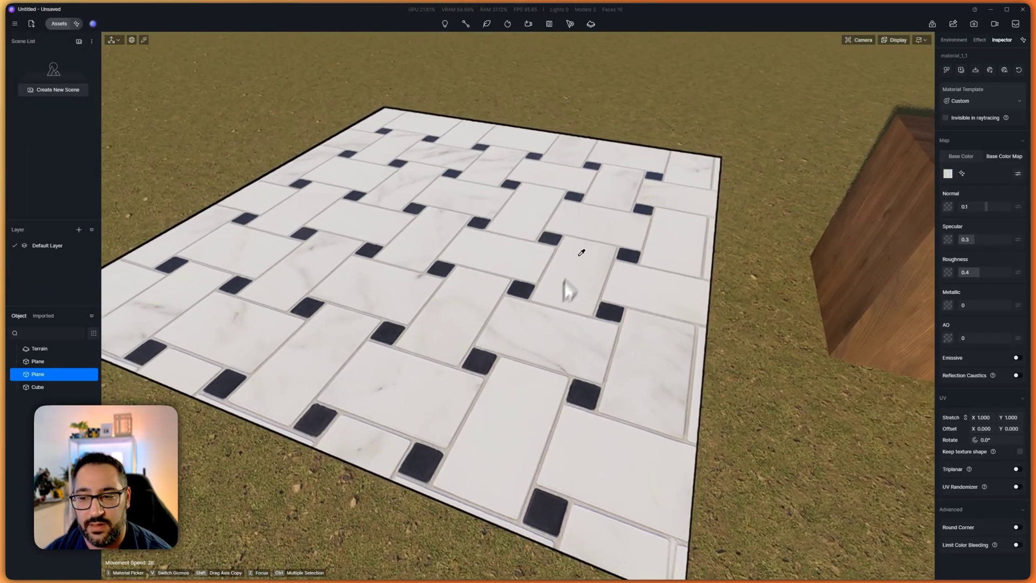
drag(991, 417, 984, 417)
scroll(985, 417, up, 15)
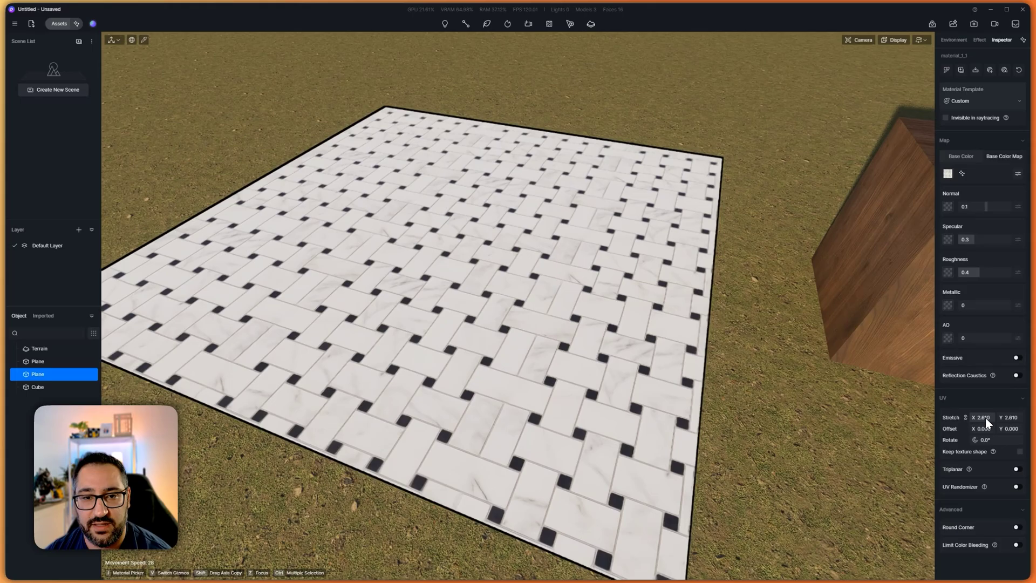
right_drag(304, 252, 560, 438)
key(i)
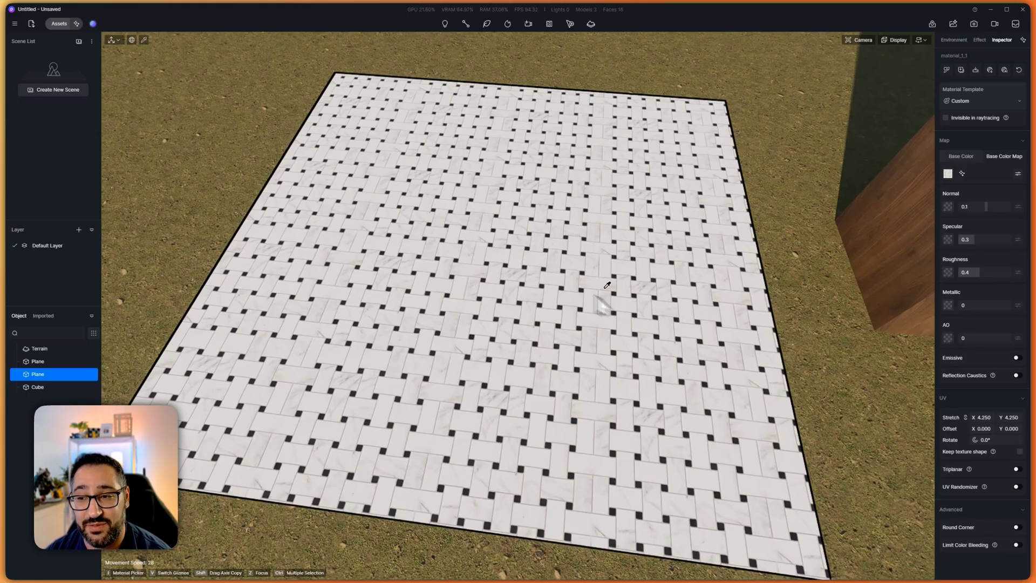
scroll(662, 285, up, 1)
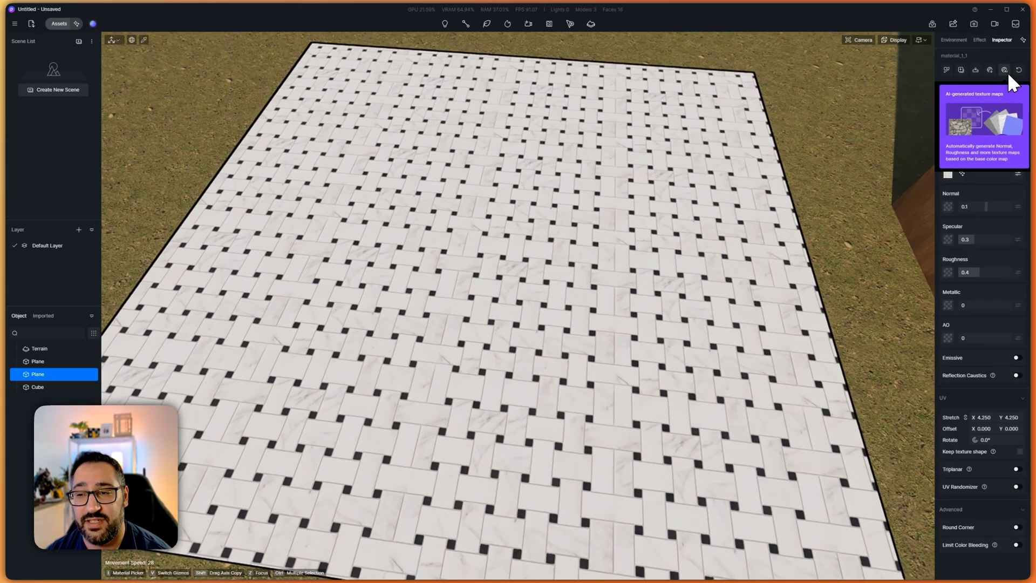
scroll(653, 232, down, 2)
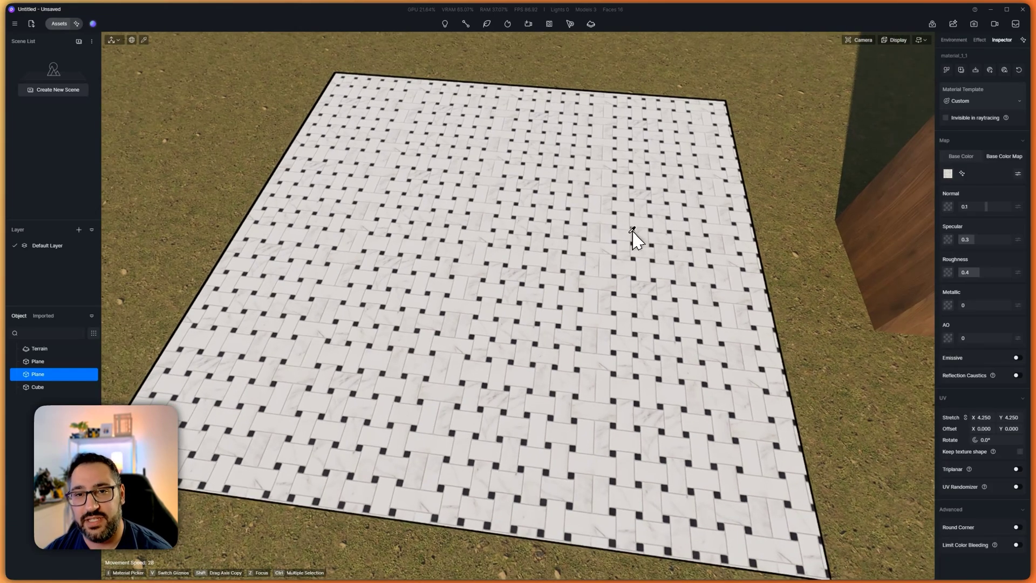
Switch to the ChatGPT Textures chat and examine the generated pencil drawing of the building at enlarged size
click(818, 570)
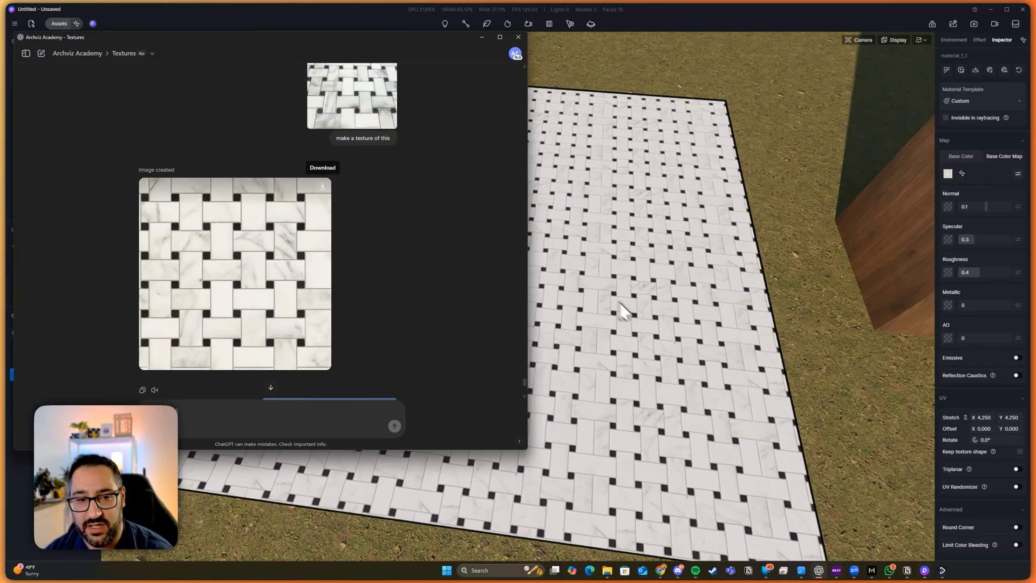
scroll(432, 302, down, 5)
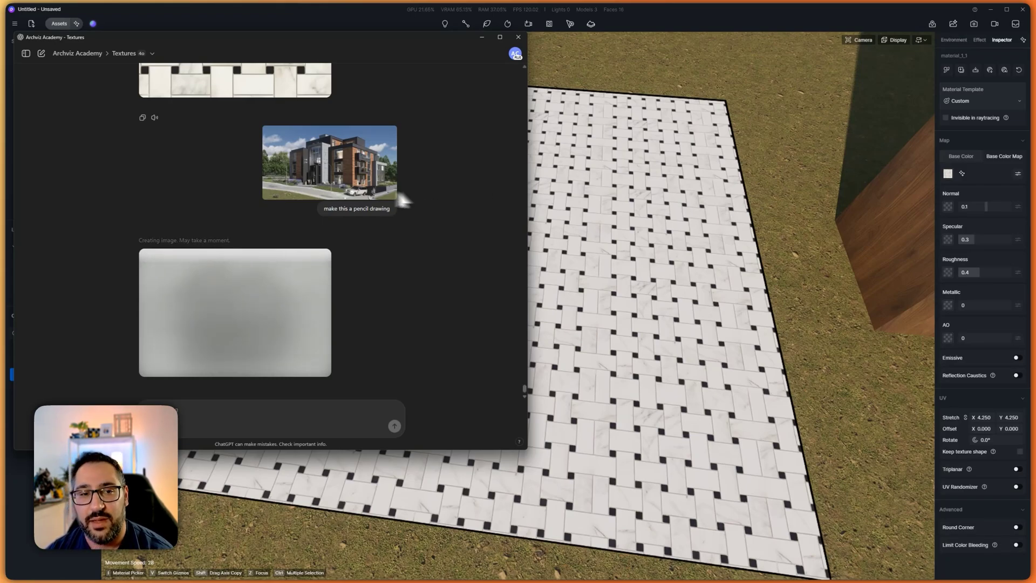
scroll(346, 111, up, 2)
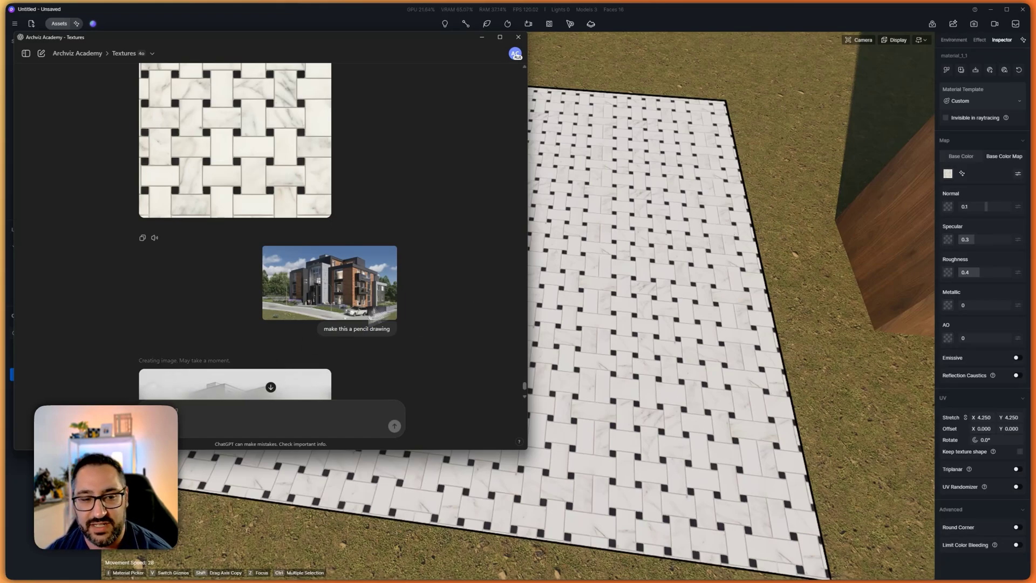
scroll(459, 274, down, 2)
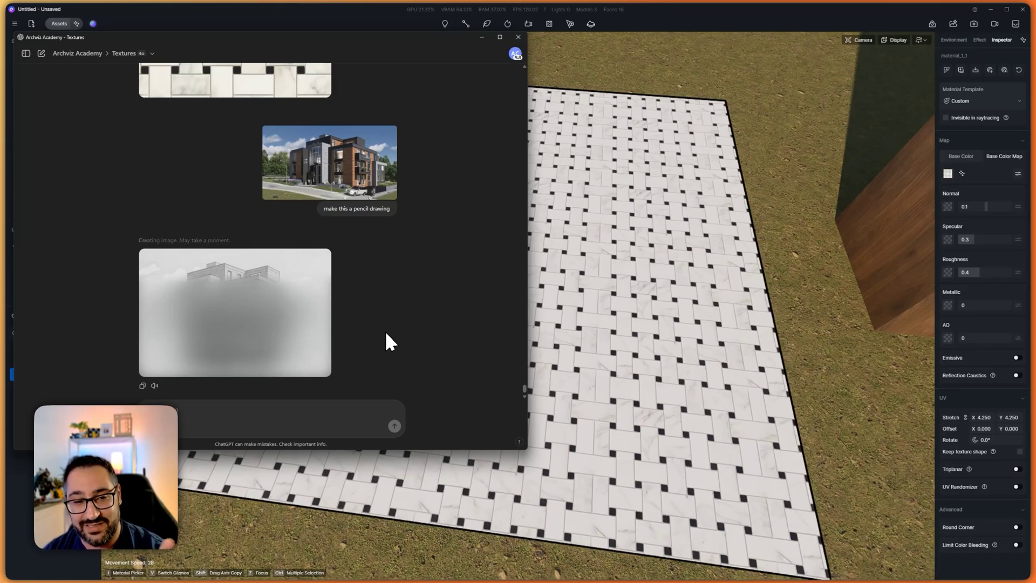
click(266, 302)
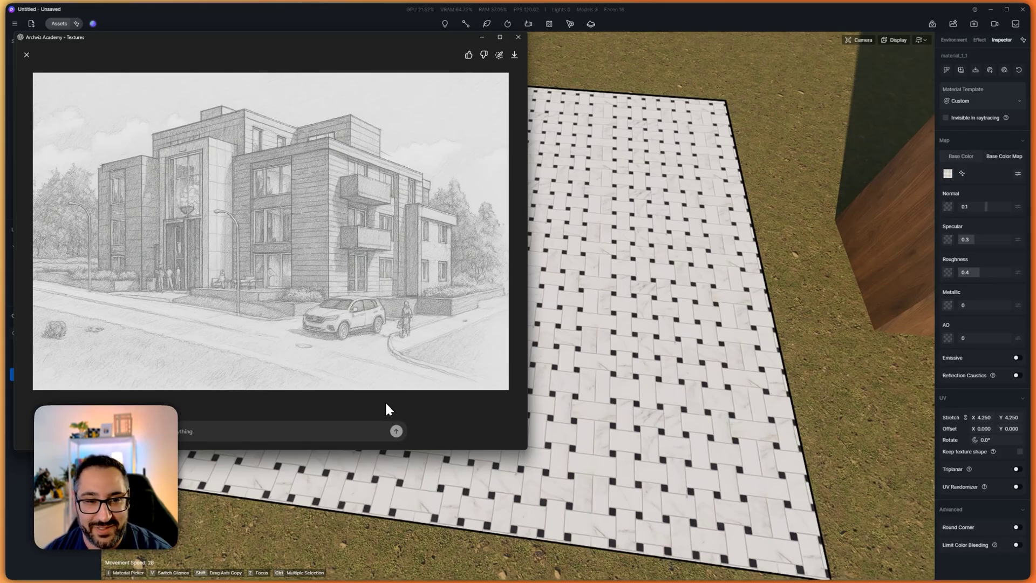
click(27, 55)
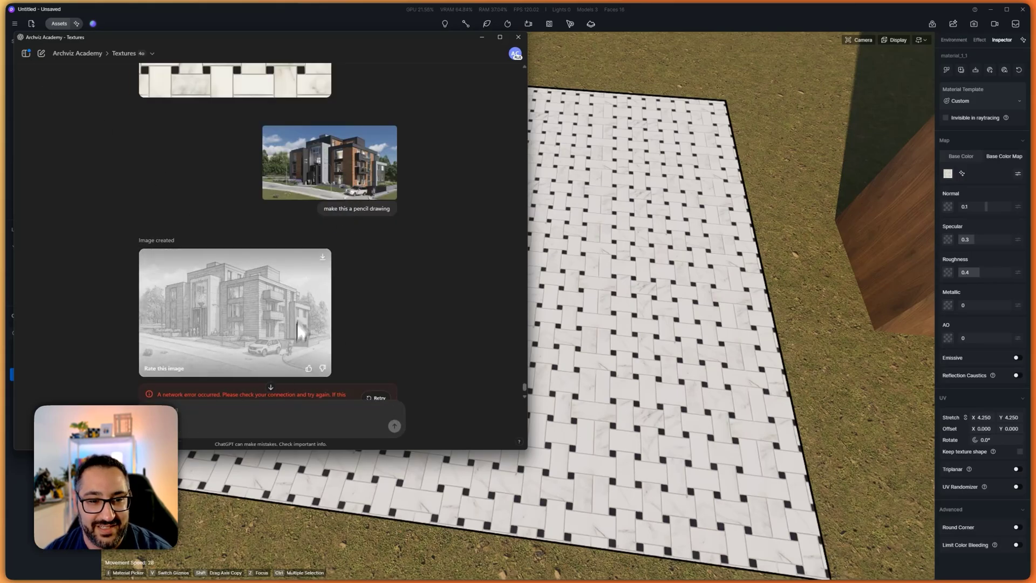
scroll(324, 329, down, 2)
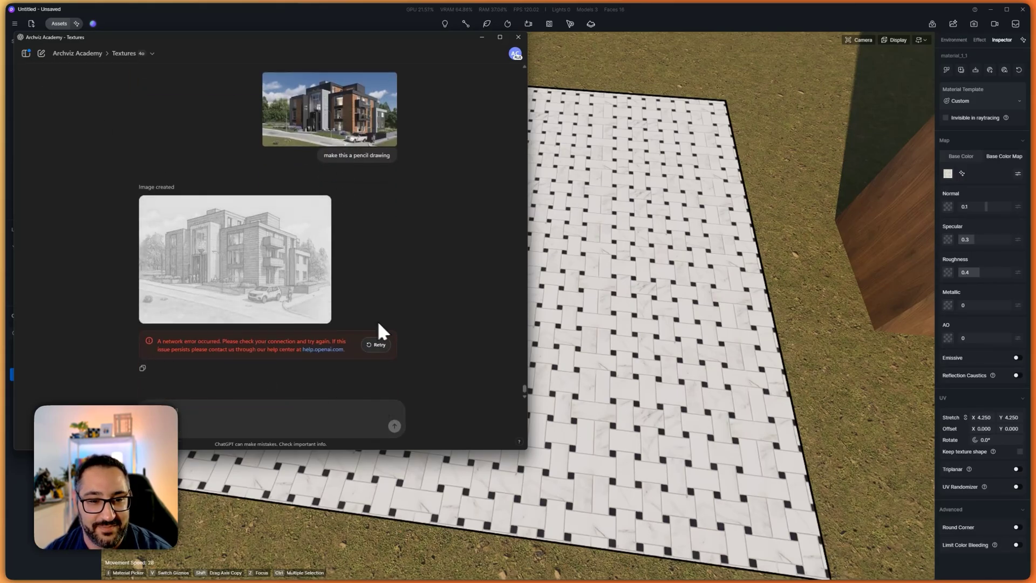
click(242, 261)
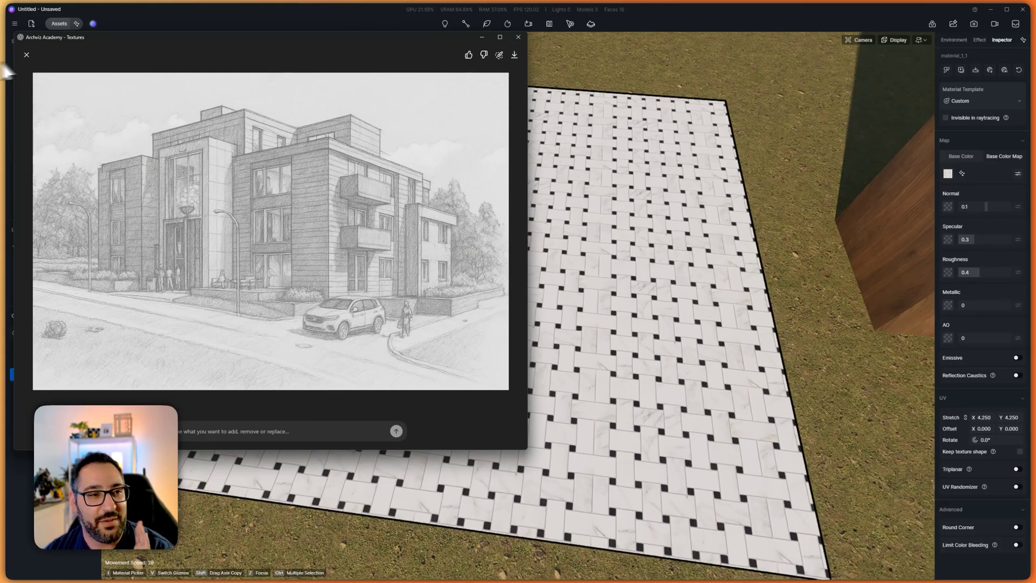
click(26, 54)
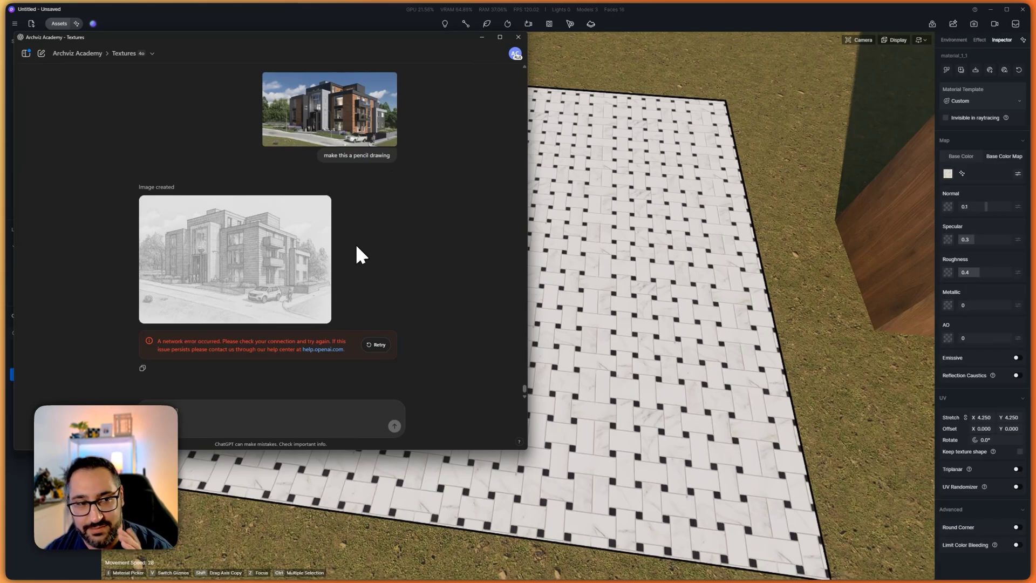